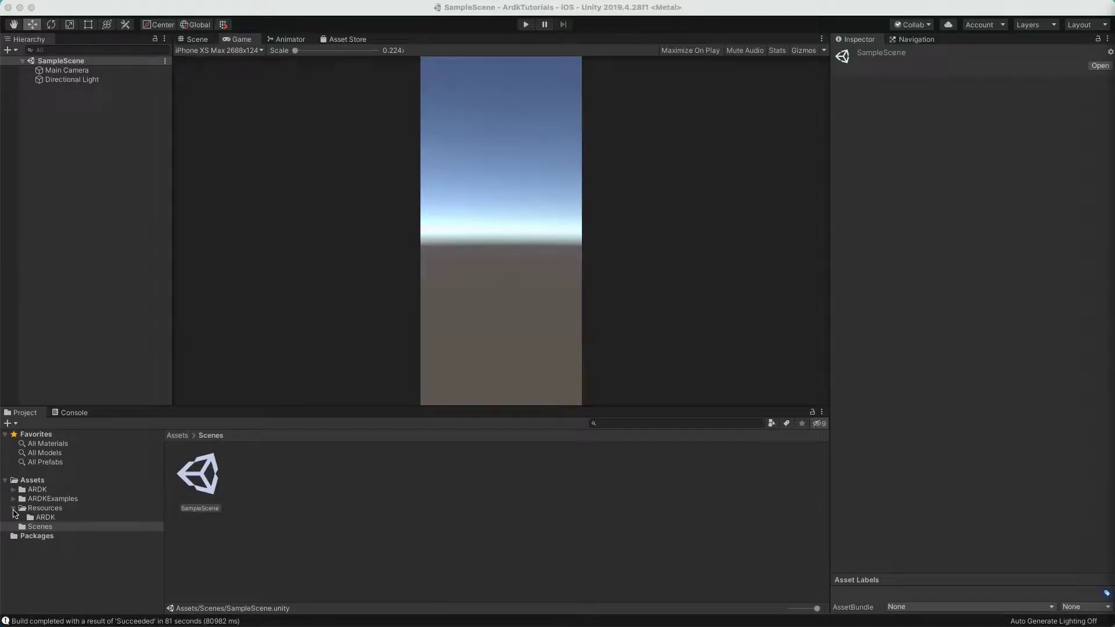
Create a folder named Occlusions under Scenes and open it
right_click(301, 485)
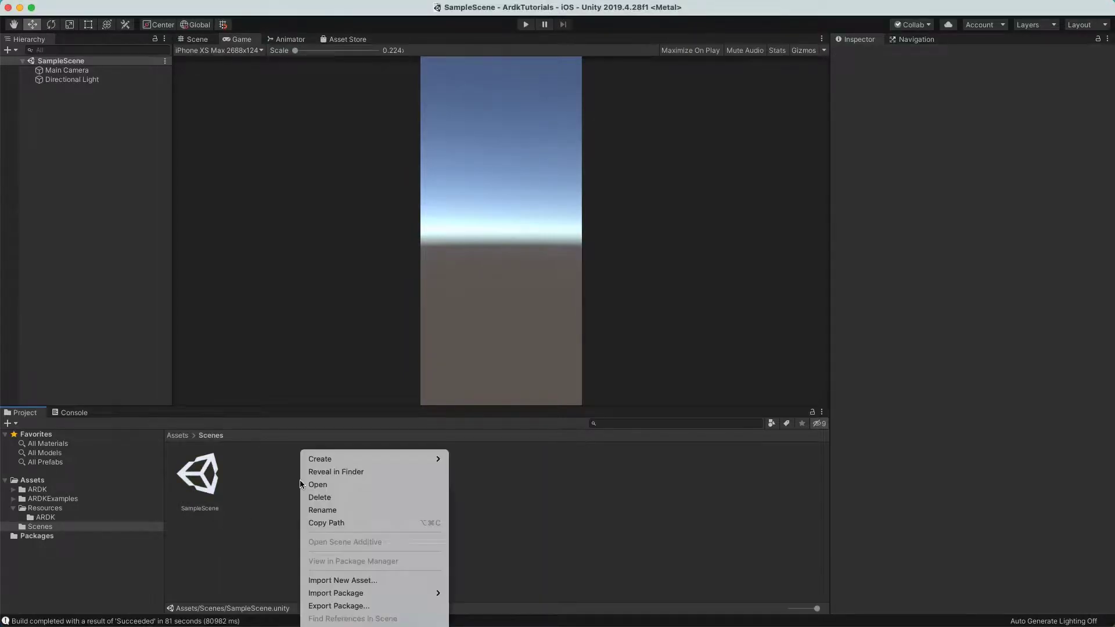
mouse_move(340, 460)
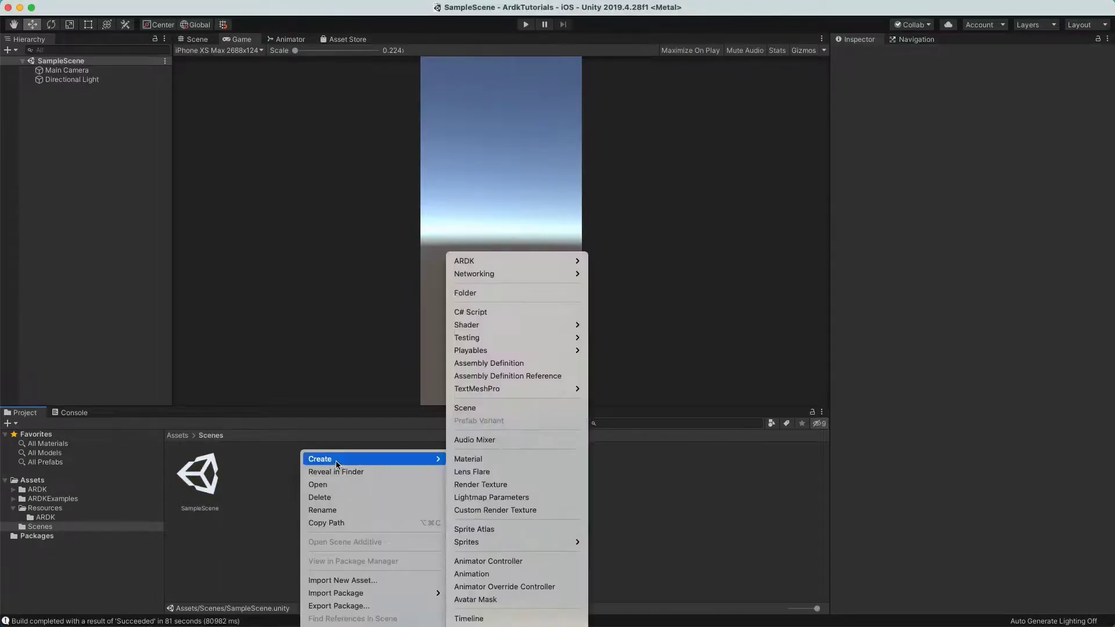
click(509, 298)
text(Occlusions)
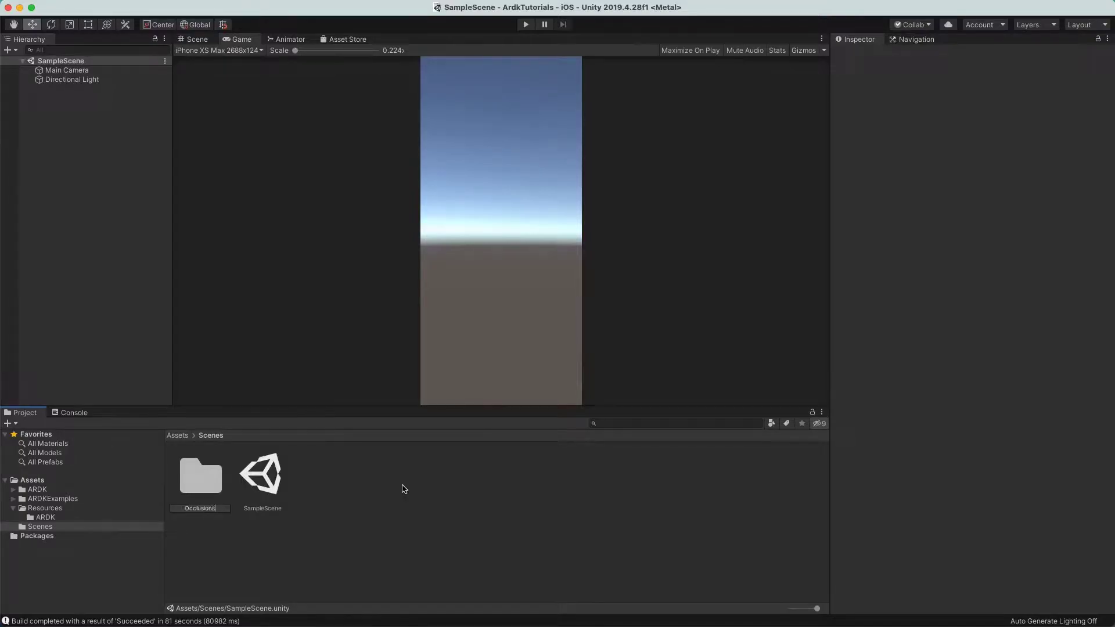
key(Return)
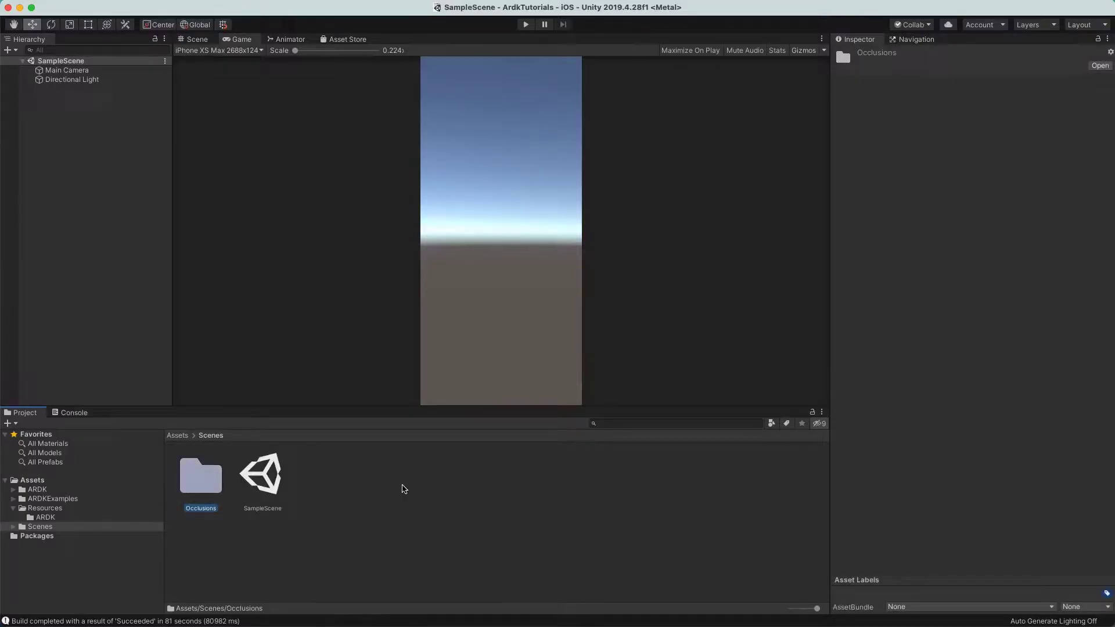
double_click(199, 474)
Create a new scene named Occlusions in that folder and open it
right_click(234, 486)
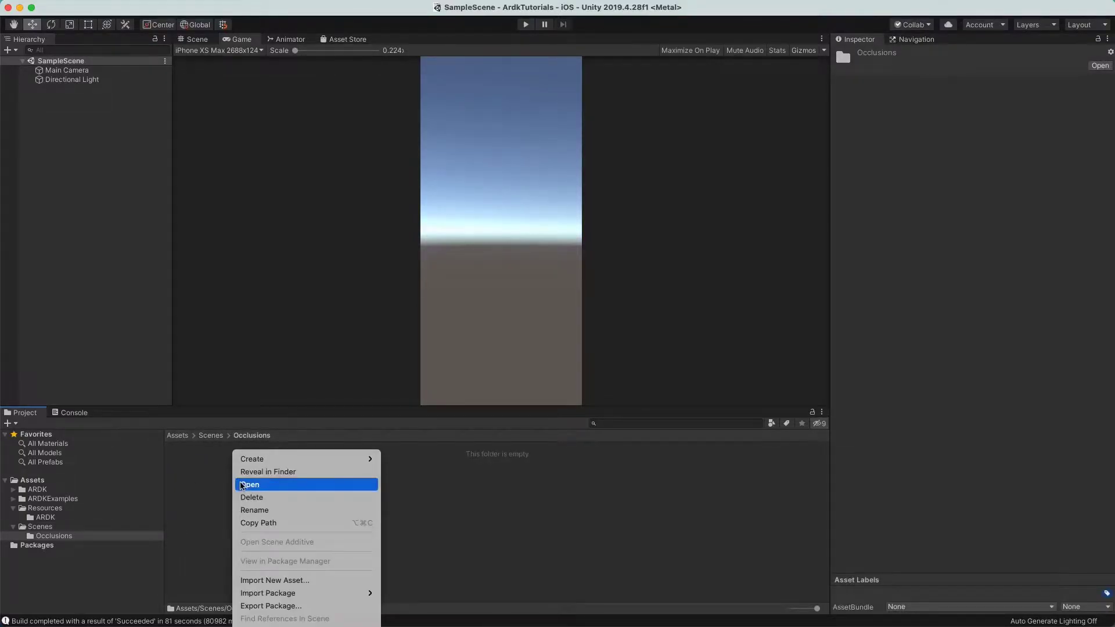
mouse_move(255, 459)
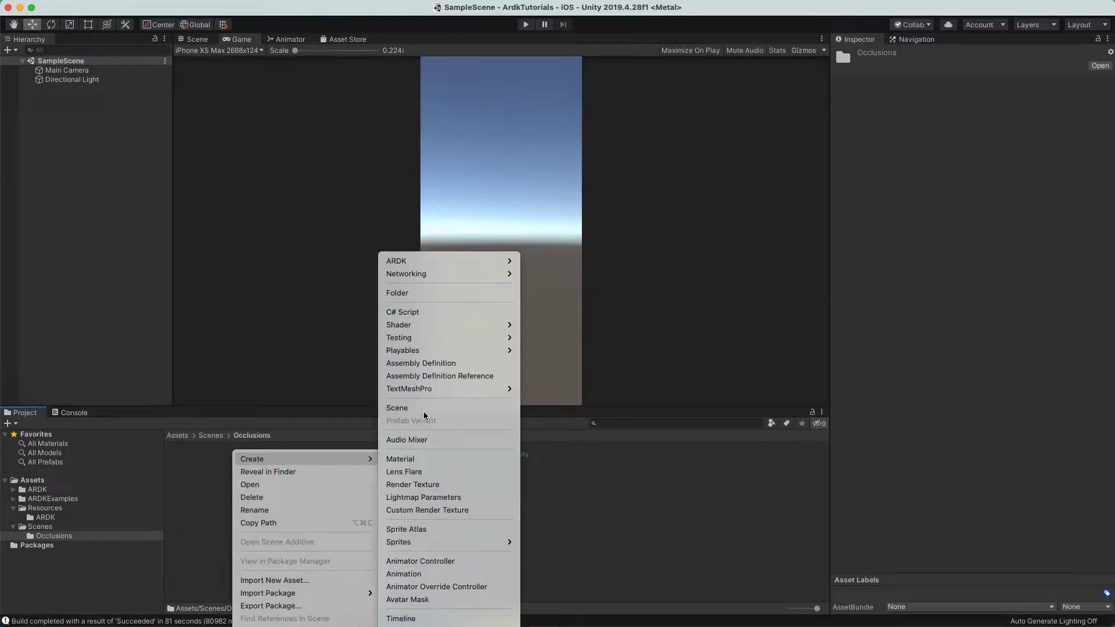
click(407, 408)
text(Occlusions)
key(Return)
double_click(208, 478)
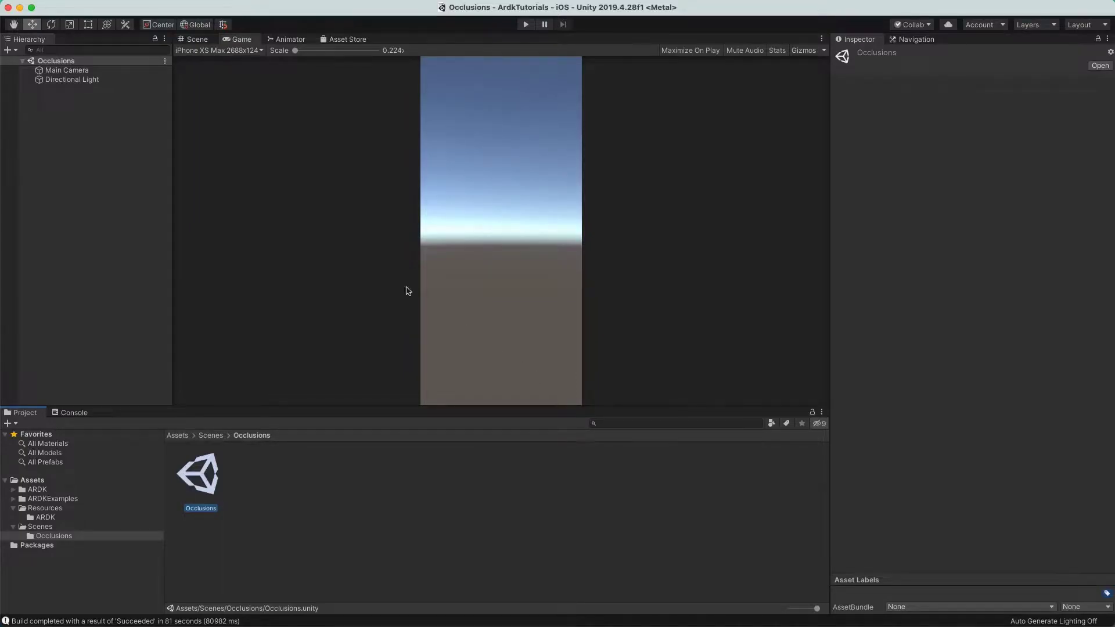
Add AR Session Manager to the Main Camera, then search components for 'rendering'
click(65, 71)
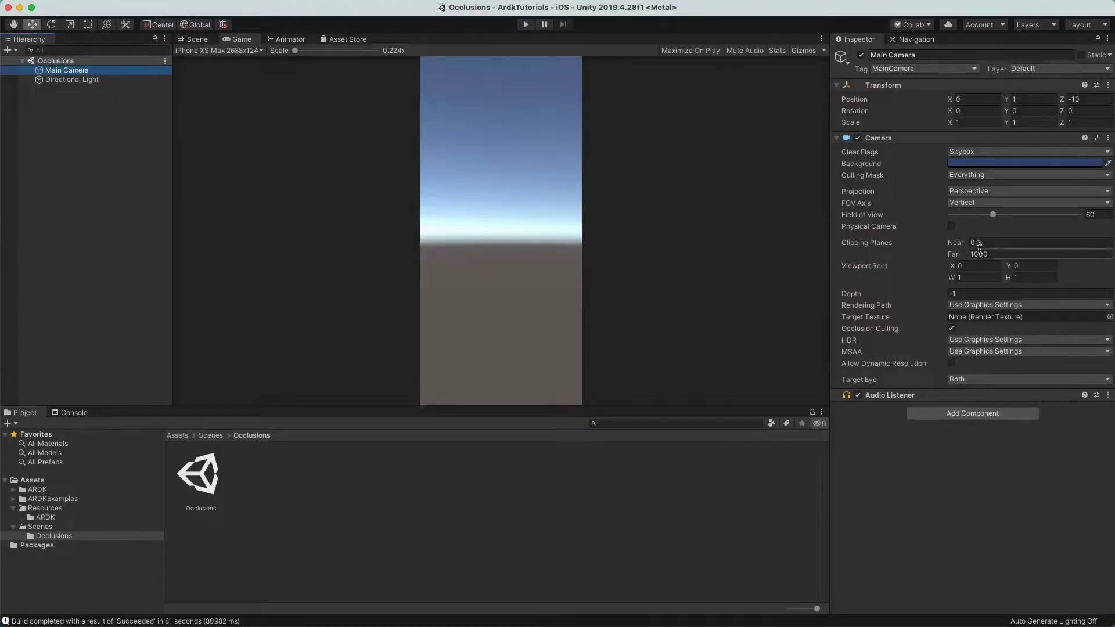
click(985, 417)
text(ar se)
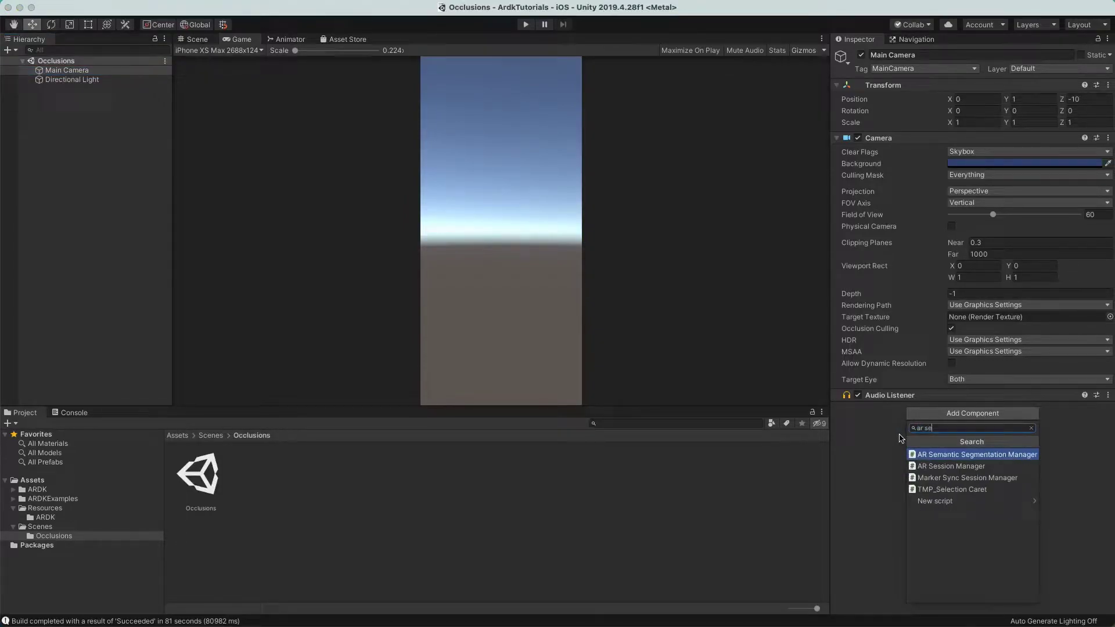
click(961, 466)
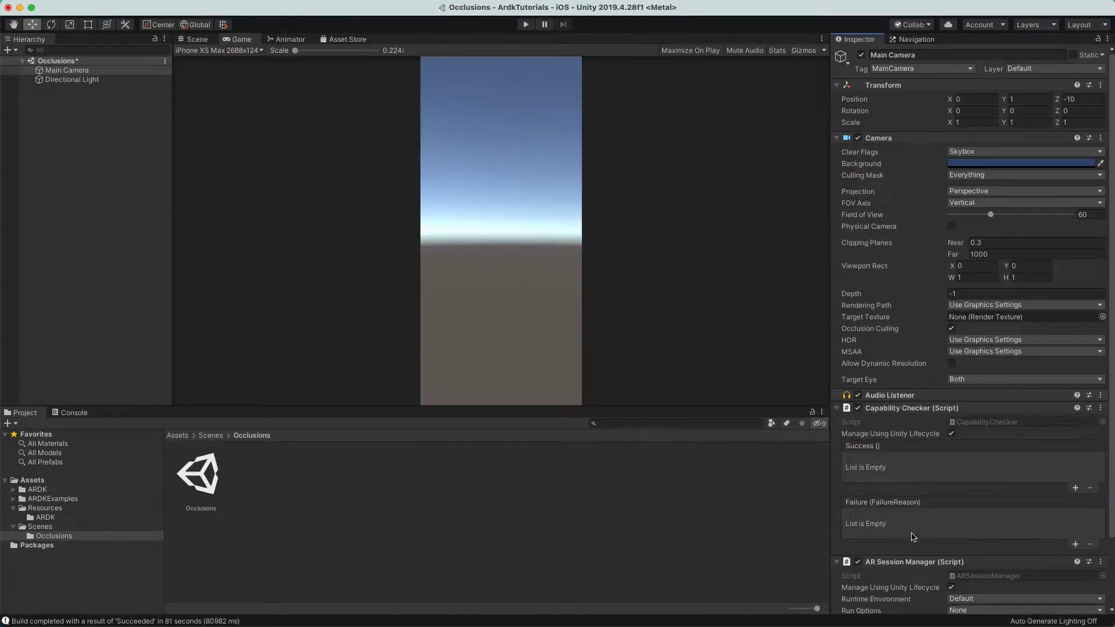
scroll(936, 461, down, 3)
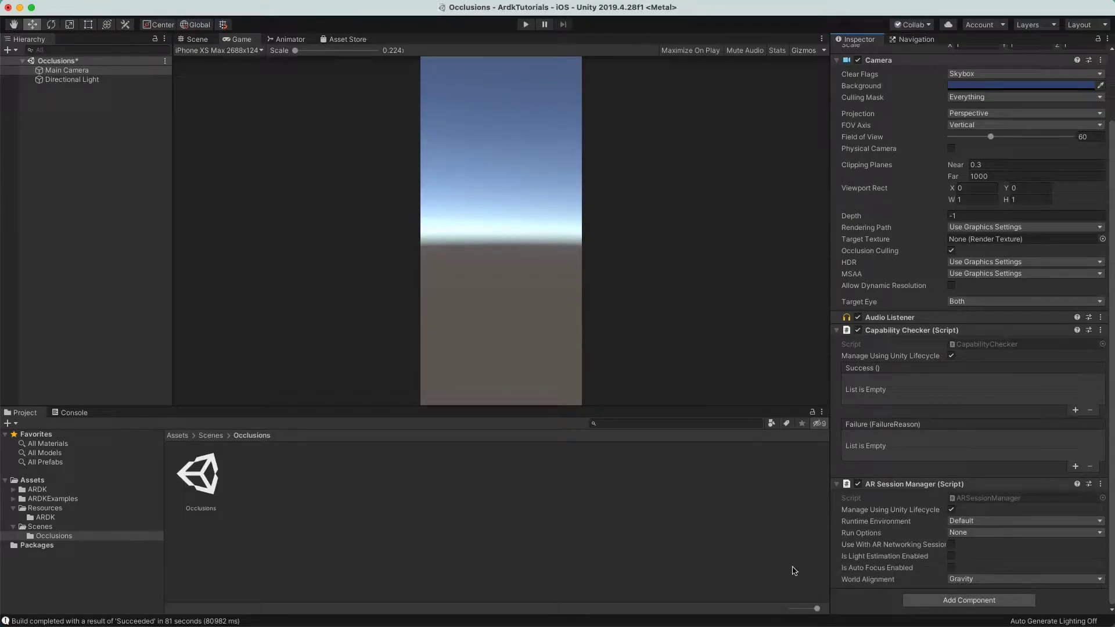
click(975, 604)
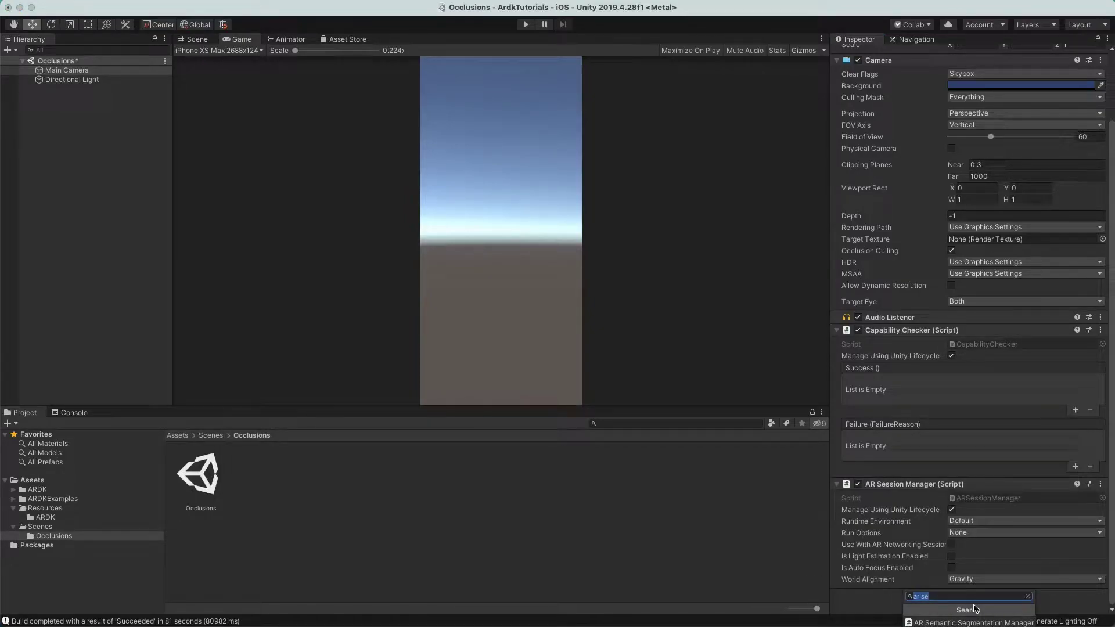
text(render)
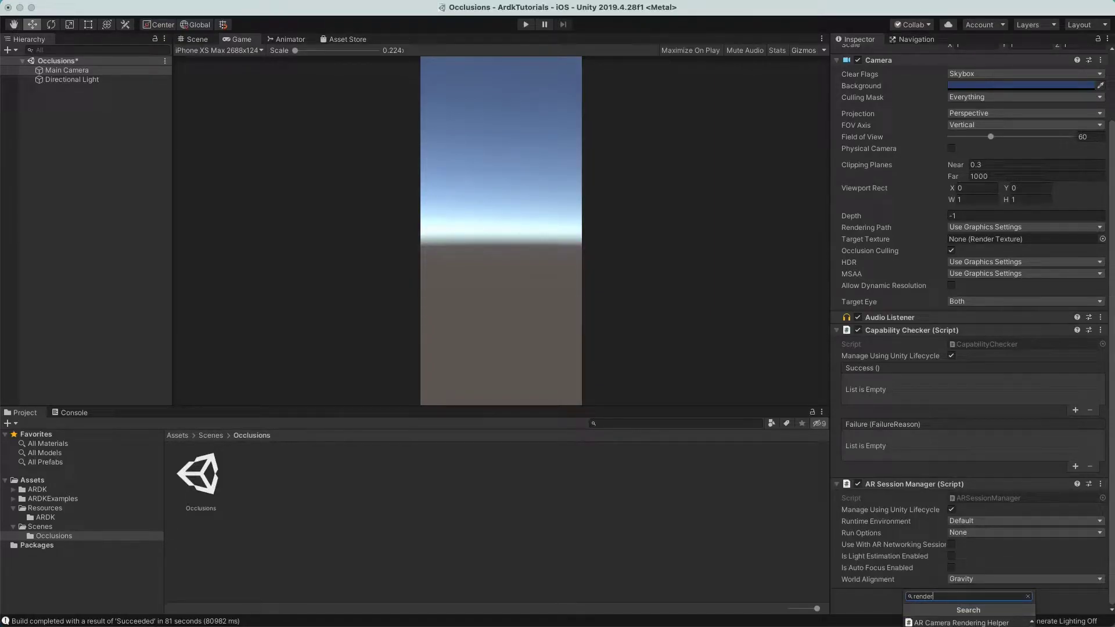
text(ing)
Add AR Rendering Manager and an AR Camera Position Helper whose Camera is Main Camera
click(984, 621)
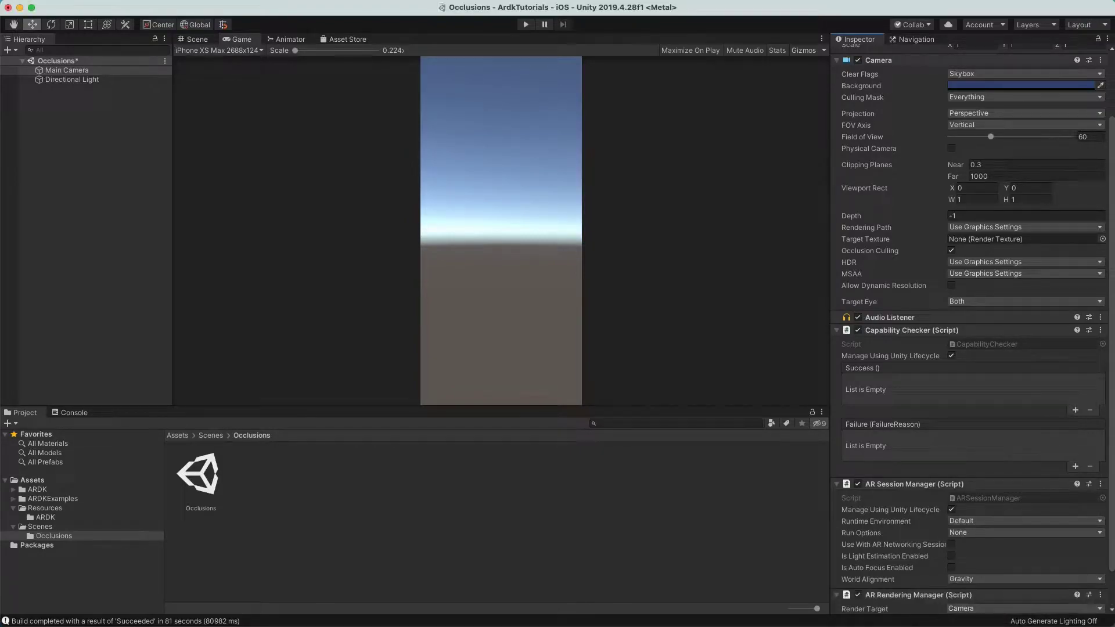
scroll(990, 592, down, 2)
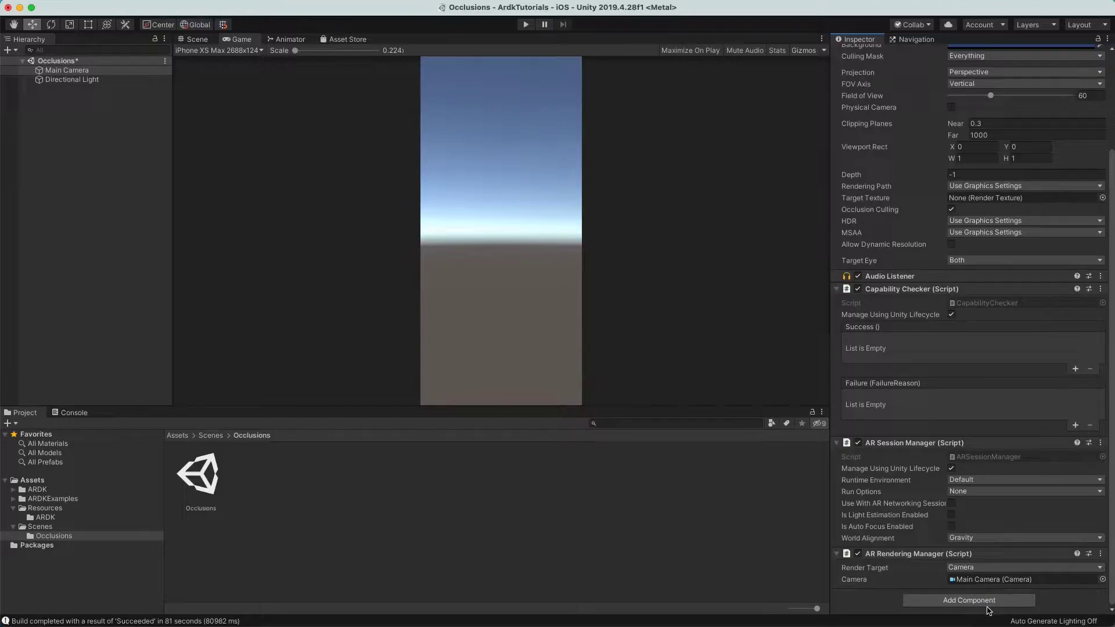
click(964, 600)
text(position h)
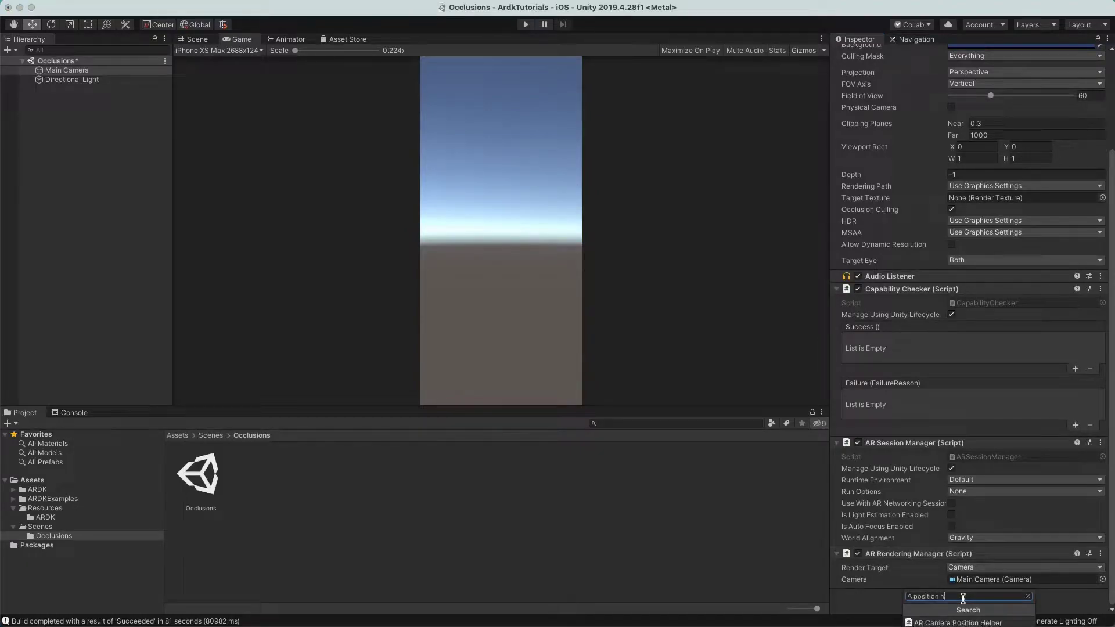
click(958, 622)
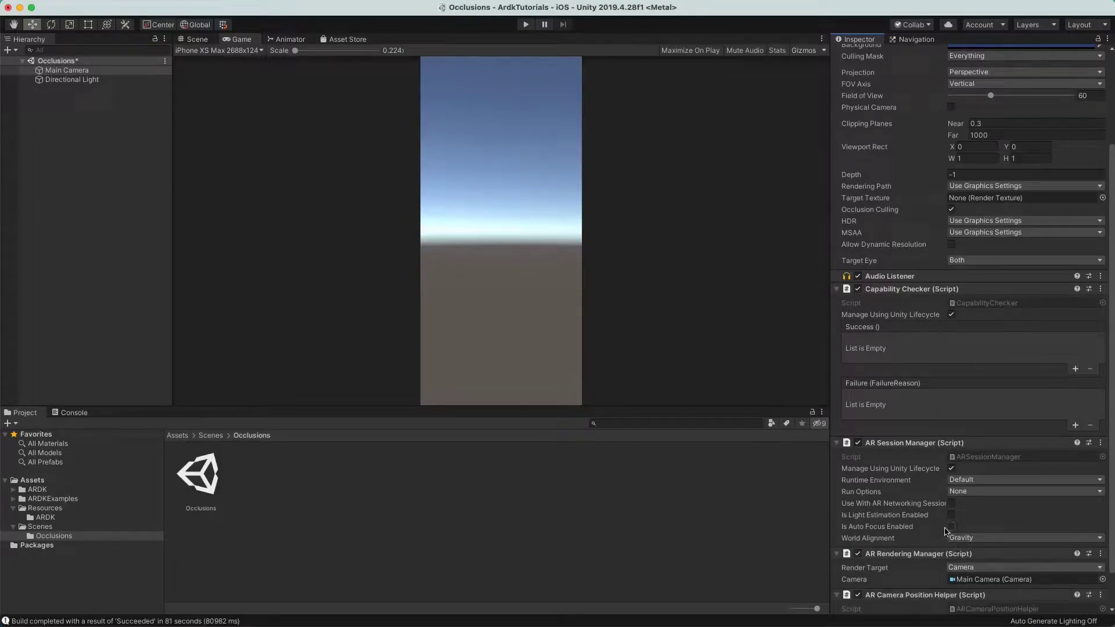
scroll(934, 540, down, 2)
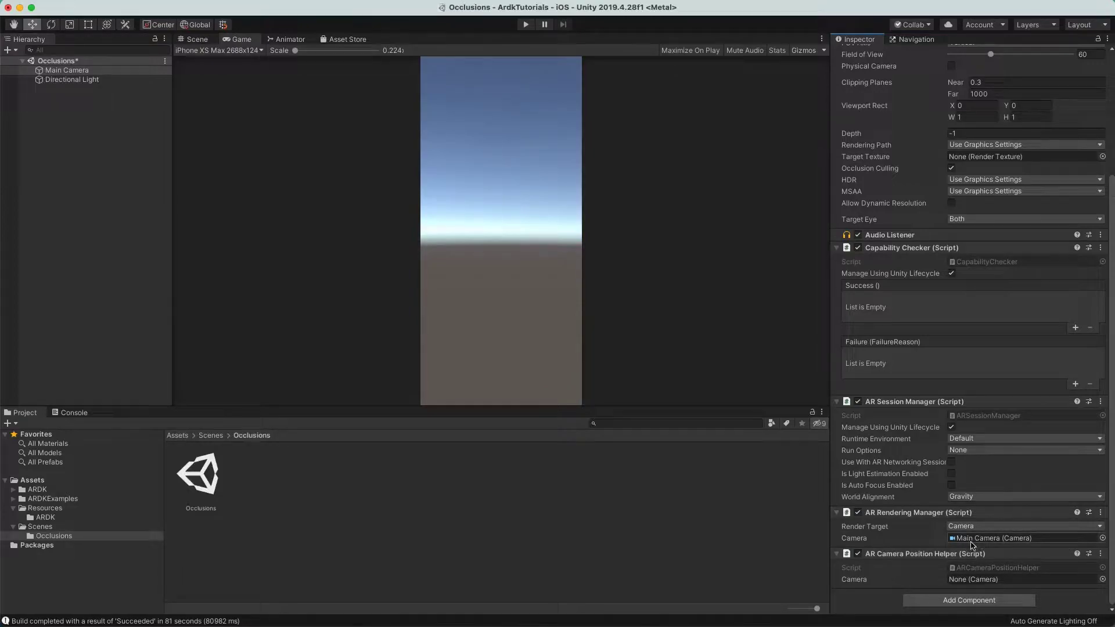
click(1102, 579)
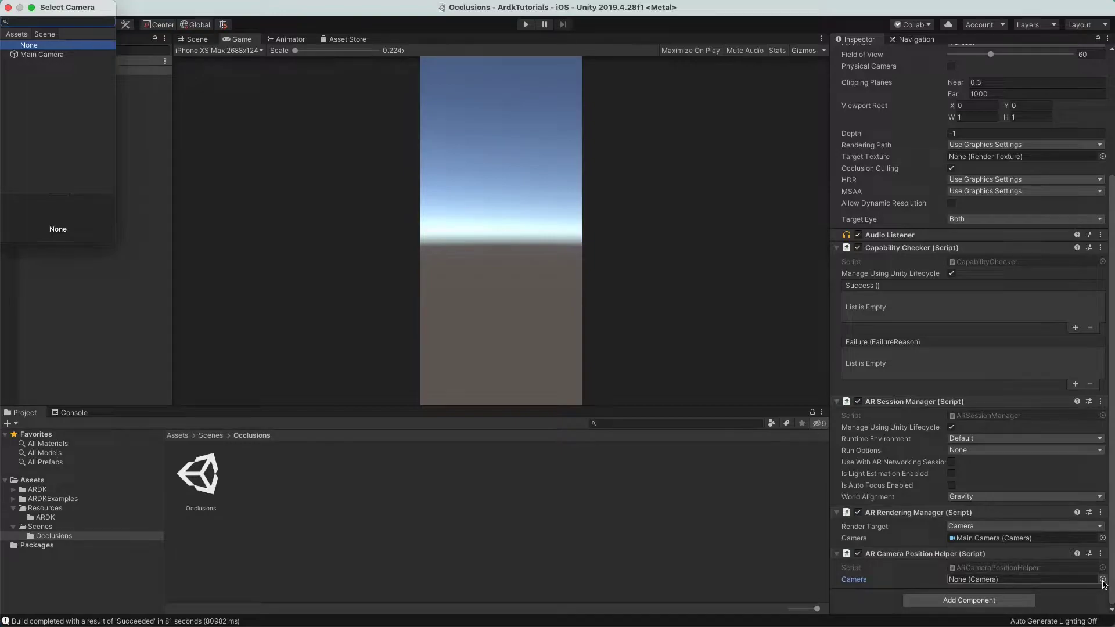
double_click(40, 55)
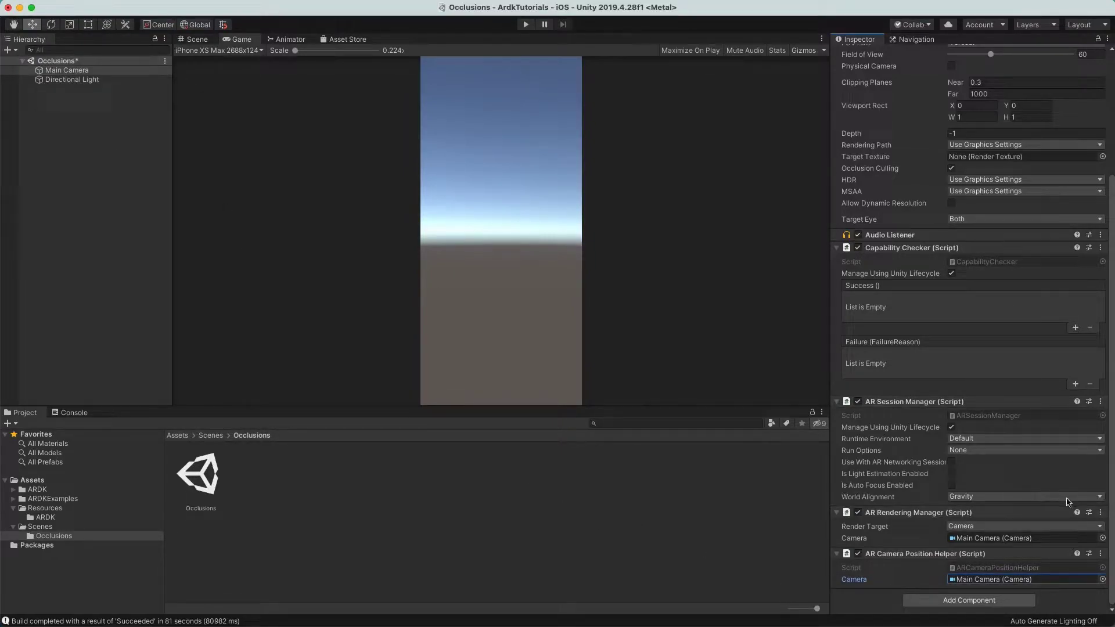
Add the AR Depth Manager component to the Main Camera, then deselect it
click(967, 601)
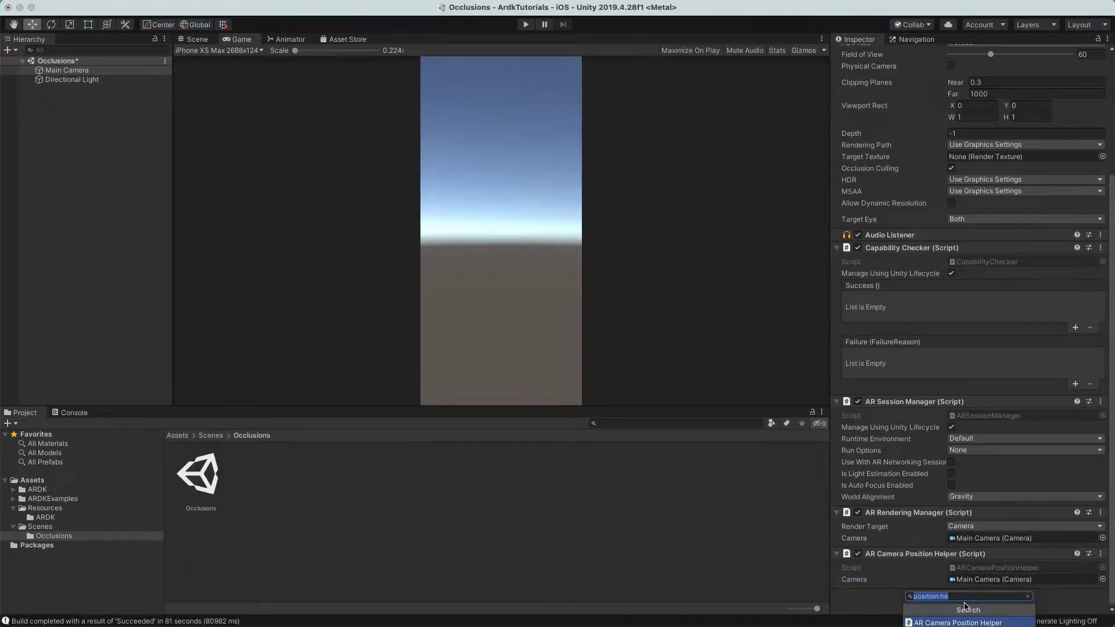
text(depth man)
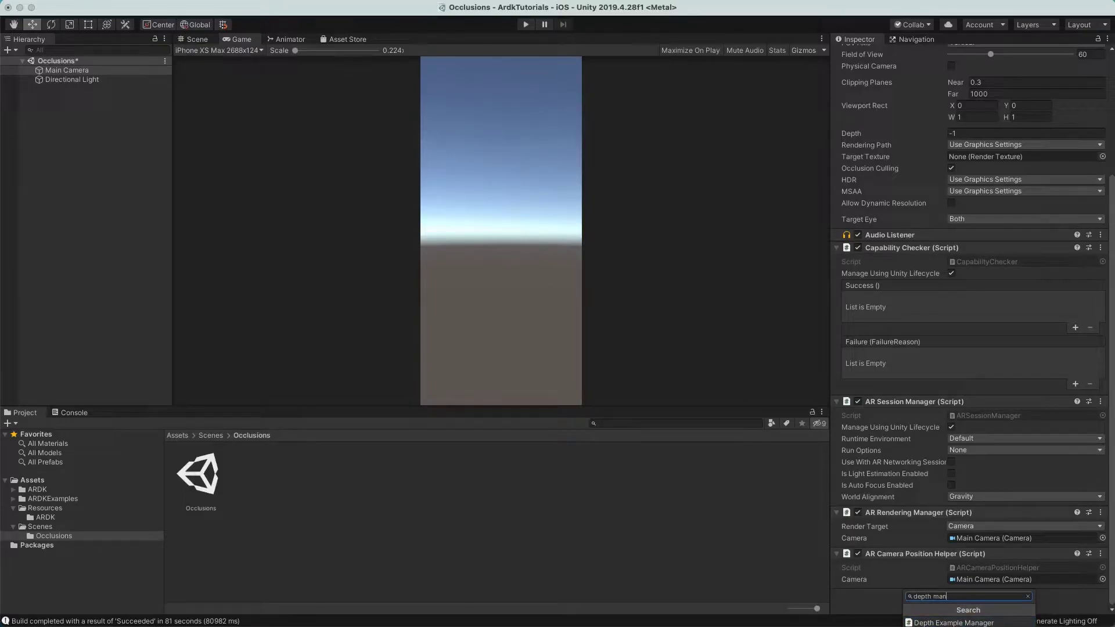
key(Return)
scroll(973, 516, down, 5)
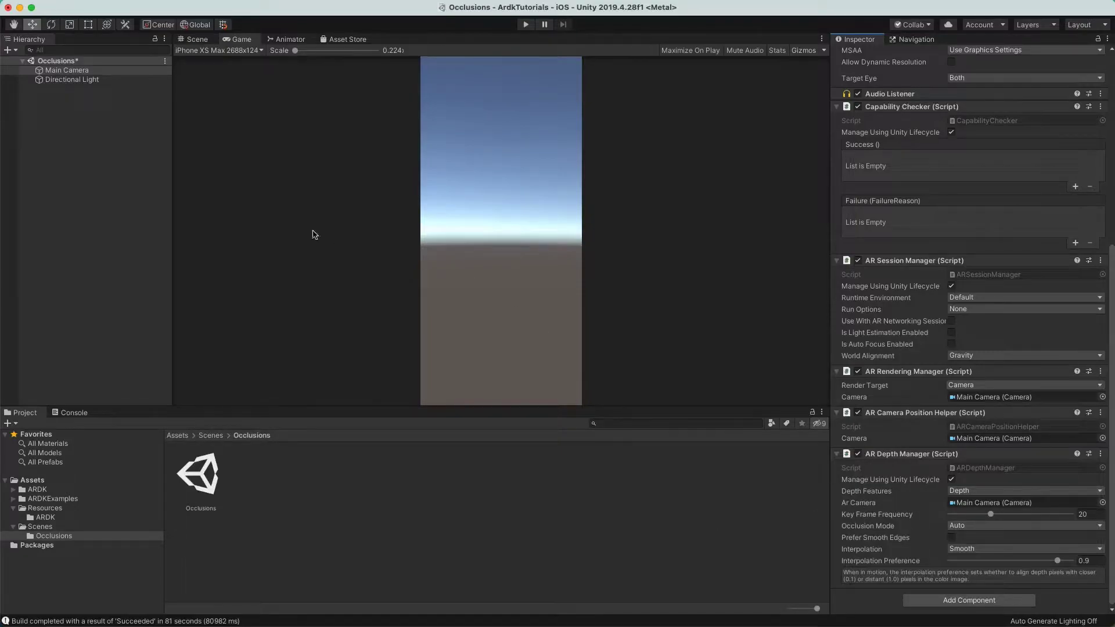
click(87, 181)
Save the Occlusions scene, run and stop a quick Play-mode test, then select Main Camera
key(super+s)
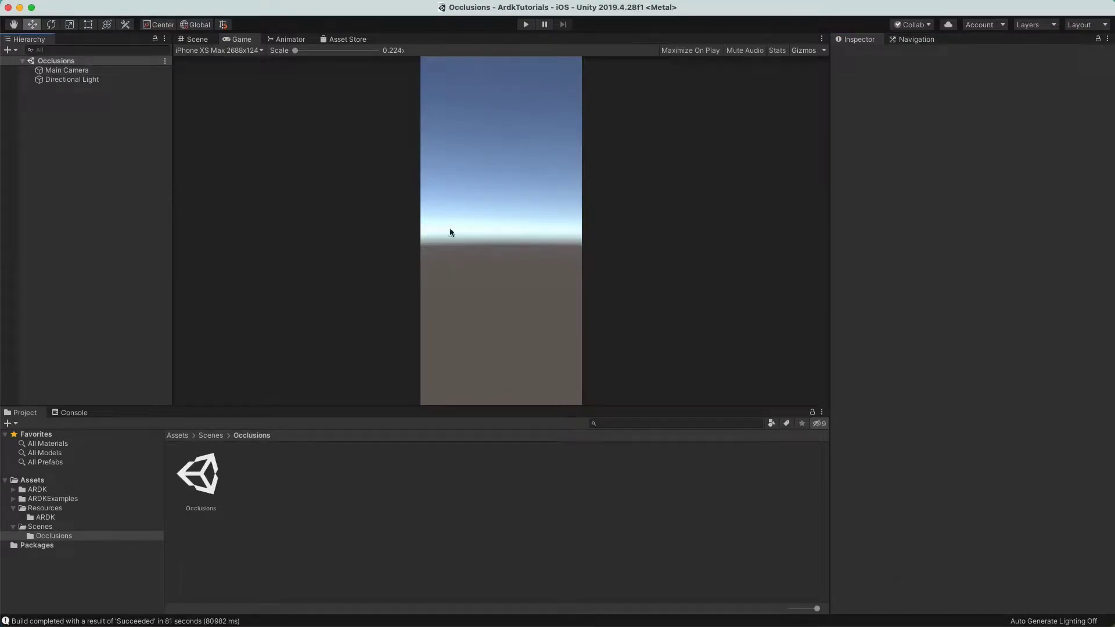
click(530, 27)
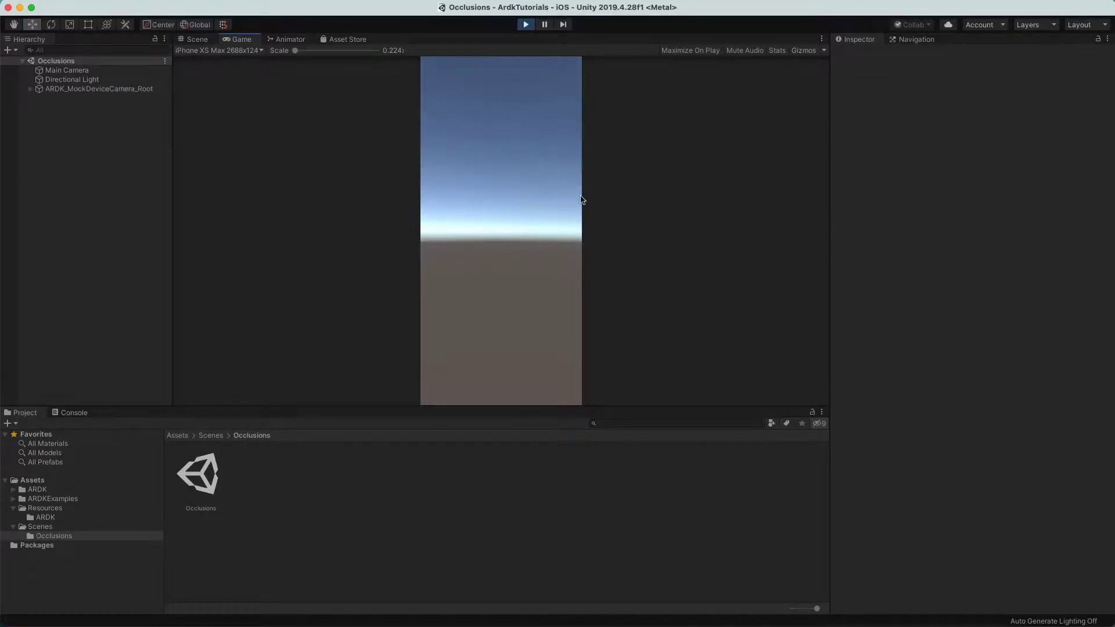
click(526, 24)
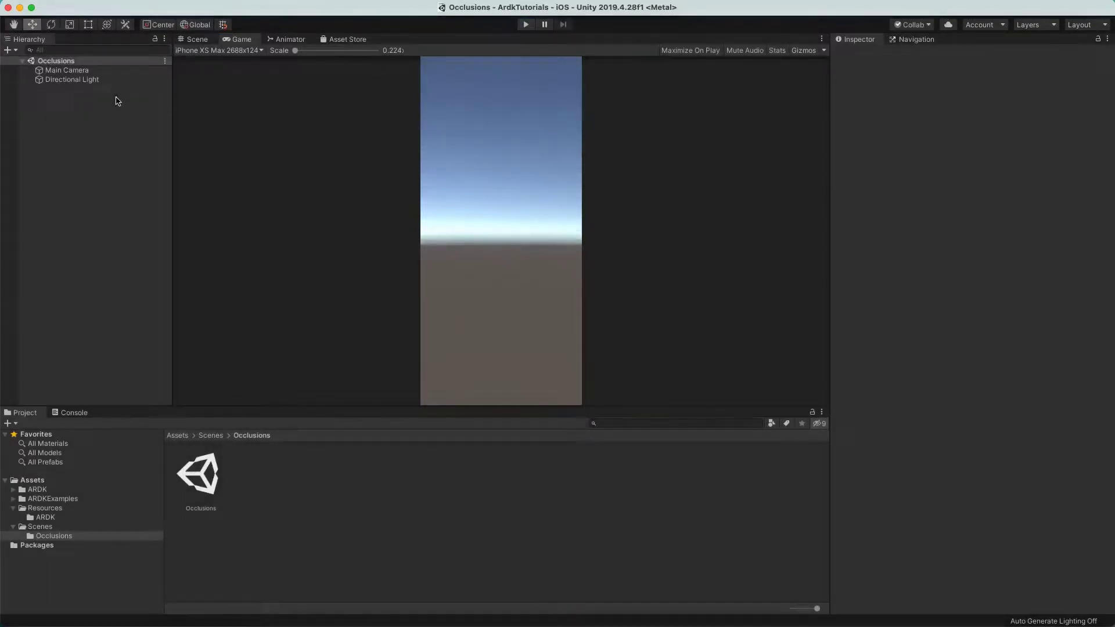
click(82, 71)
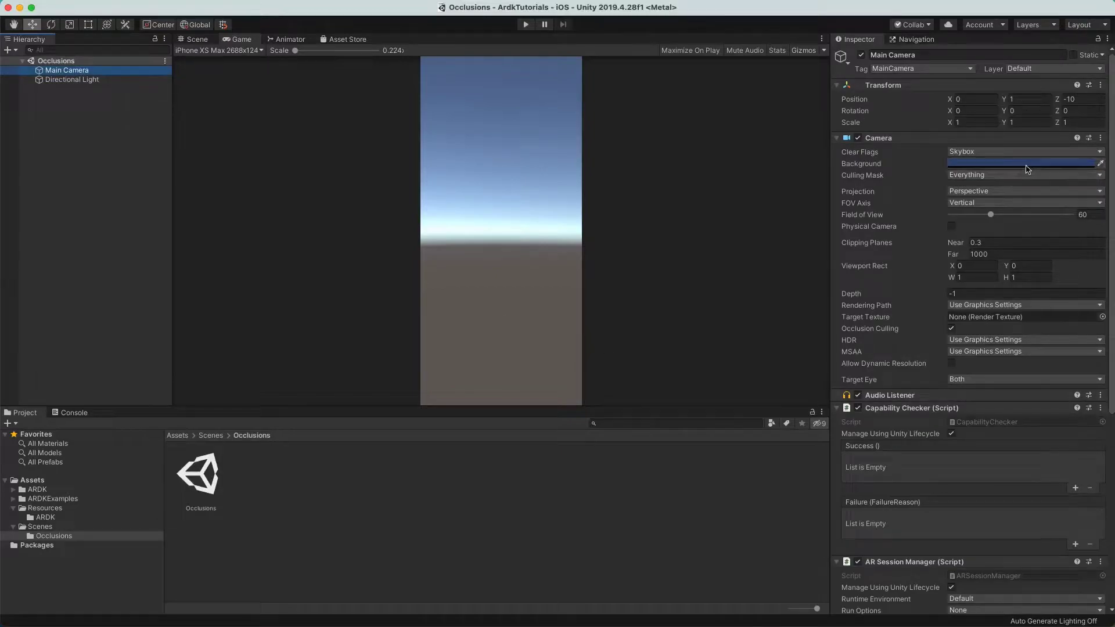
Set Main Camera Clear Flags to Solid Color with a black (000000) background, and save
click(1072, 152)
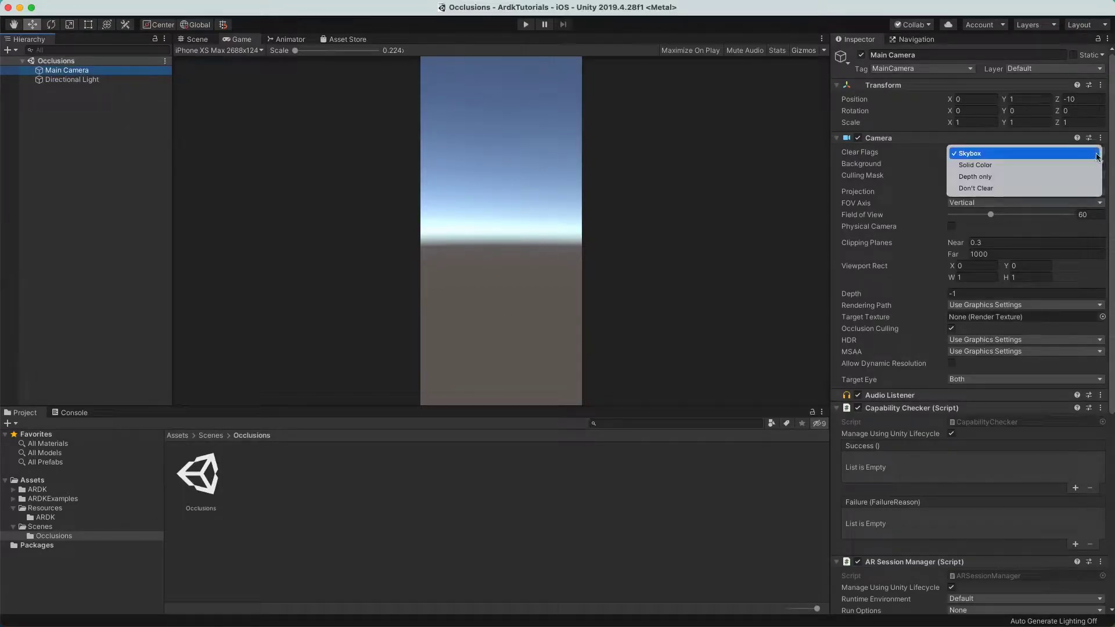
click(1063, 166)
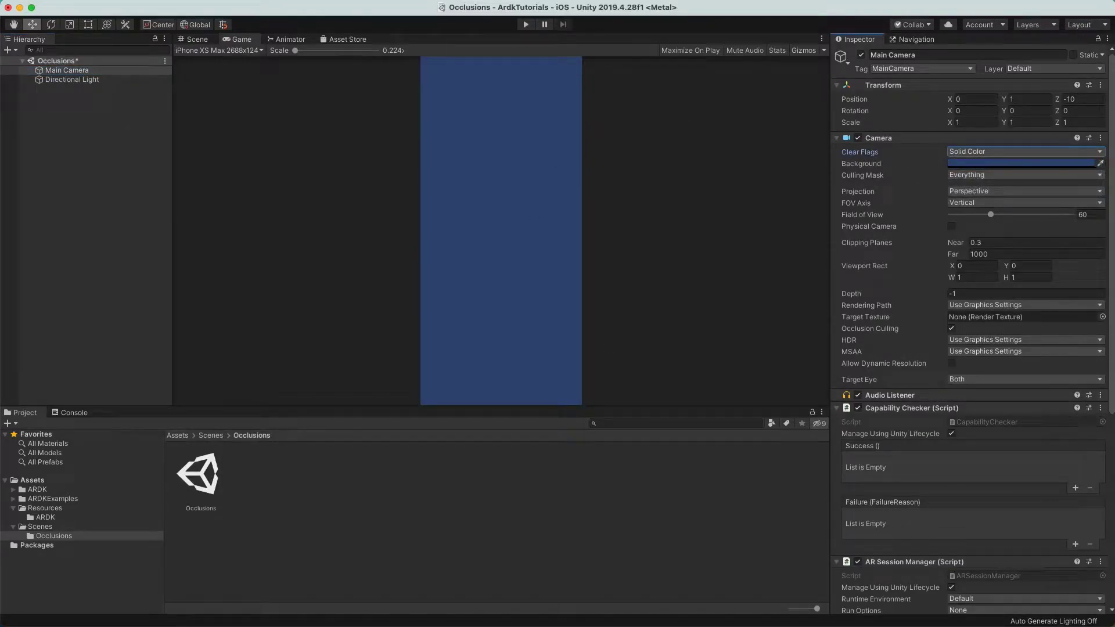
click(997, 164)
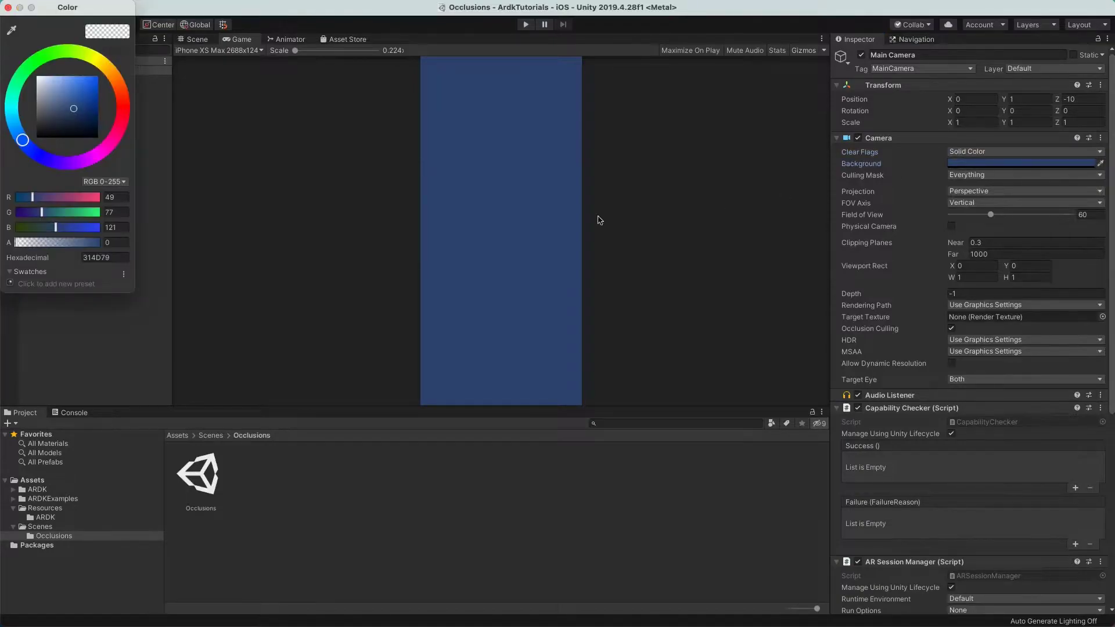
click(50, 121)
drag(22, 140, 24, 141)
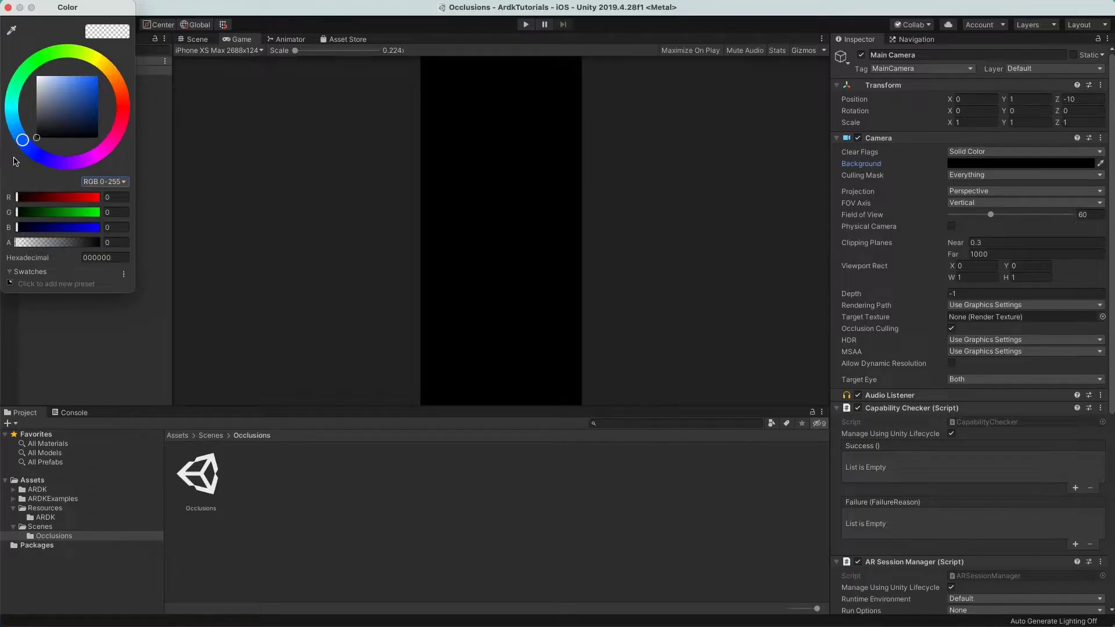
click(8, 7)
click(61, 203)
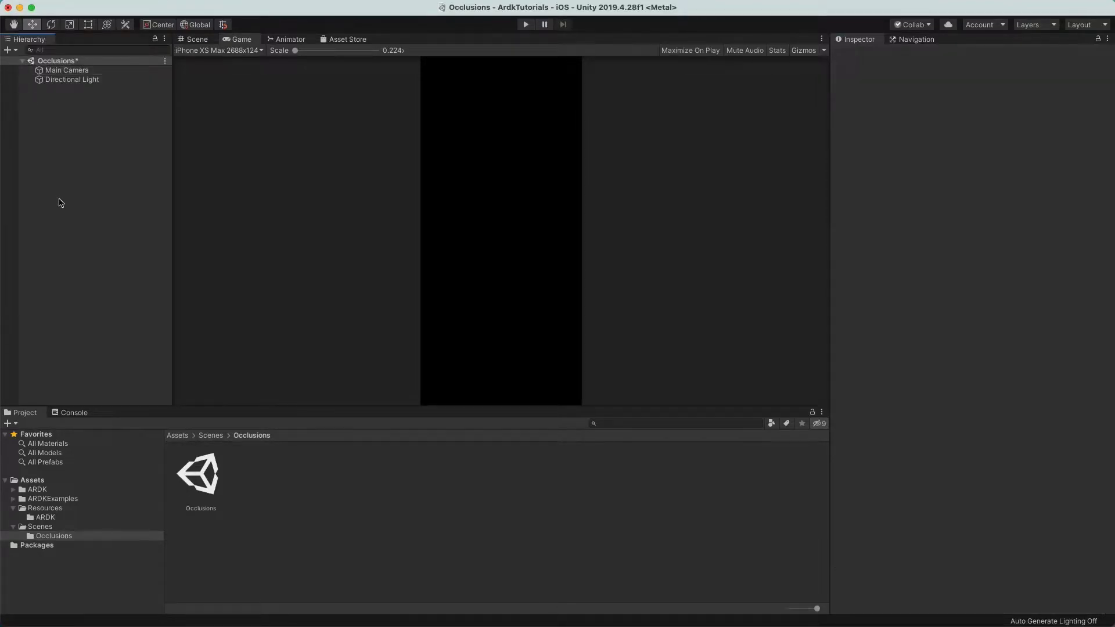
key(ctrl+s)
click(67, 71)
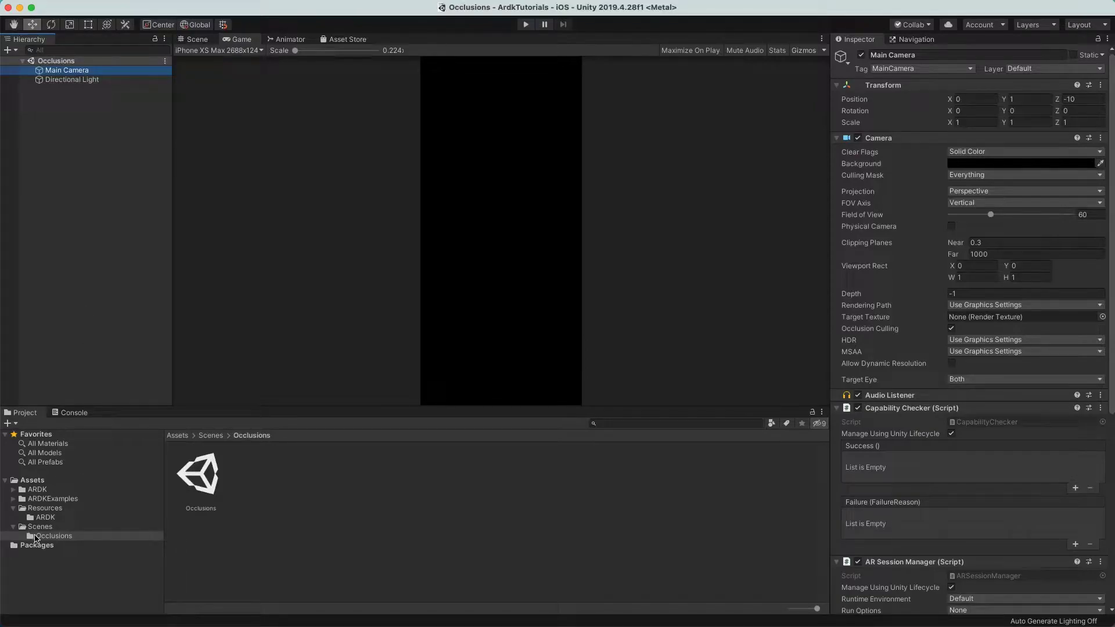
Search the project for 'mockup' and drag the MockupScene prefab into the Hierarchy
click(612, 423)
text(mockup)
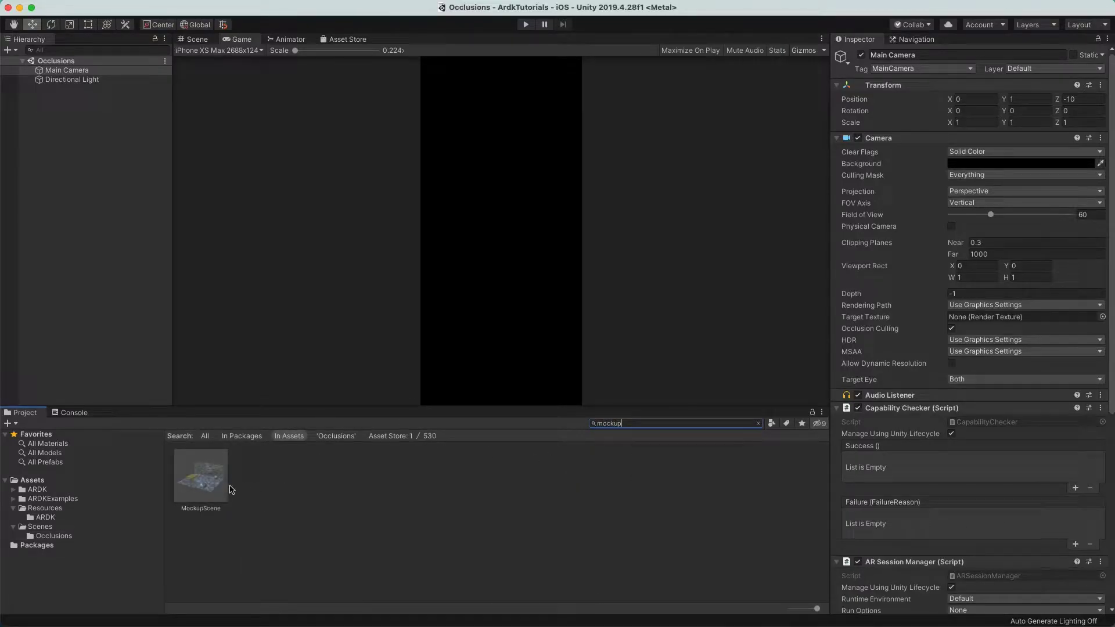
click(216, 485)
drag(180, 299, 92, 211)
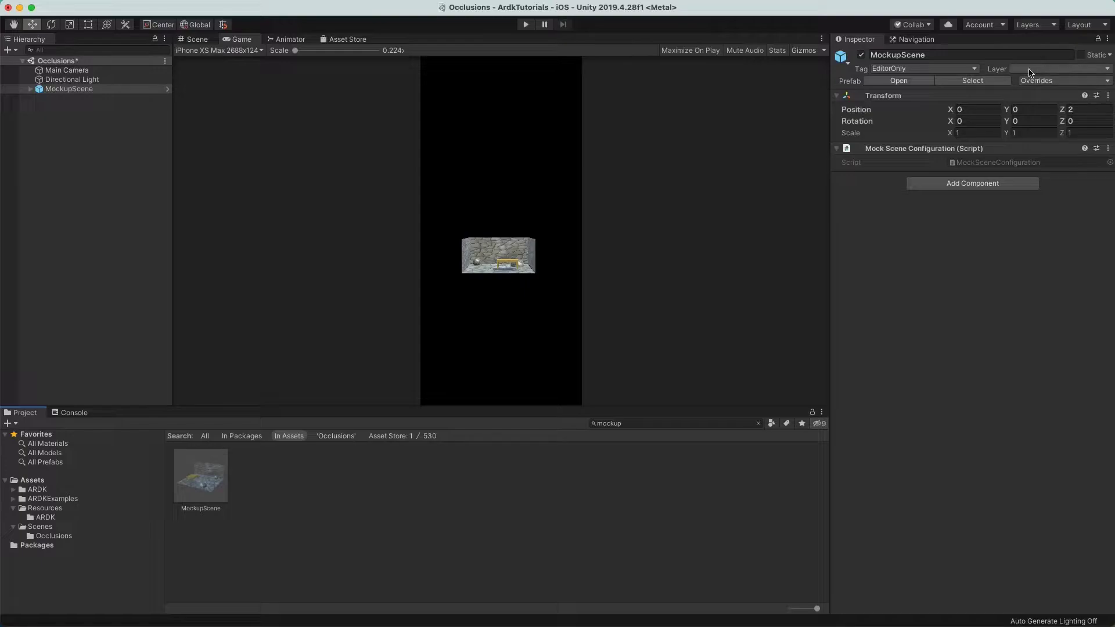
click(1052, 73)
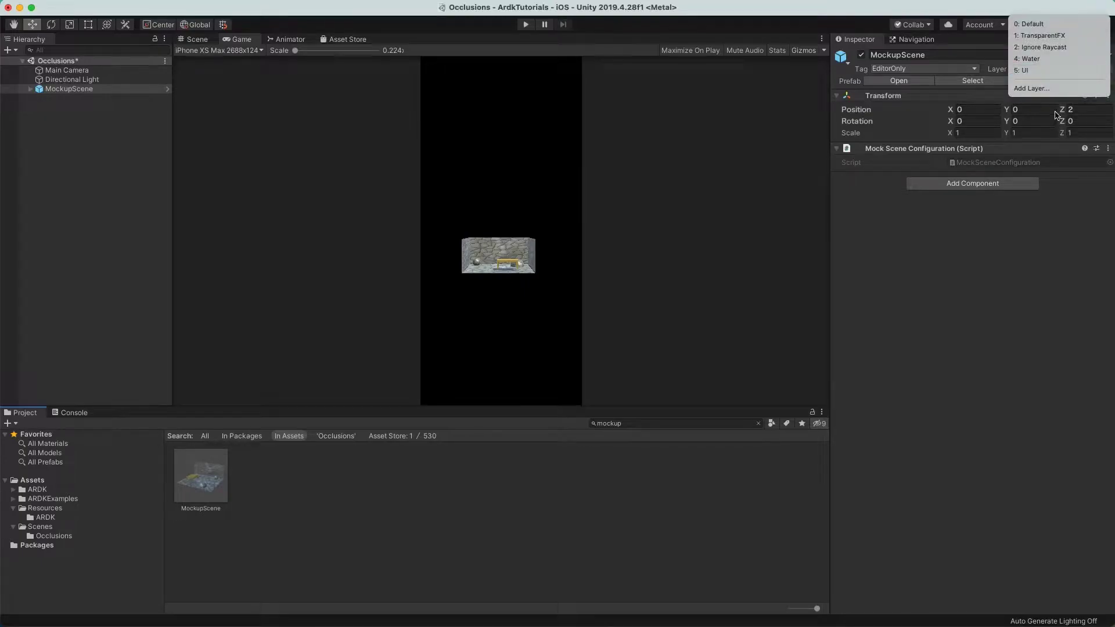
Add User Layer 8 'ARDK_MockWorld' and assign MockupScene and all its children to it
click(1051, 90)
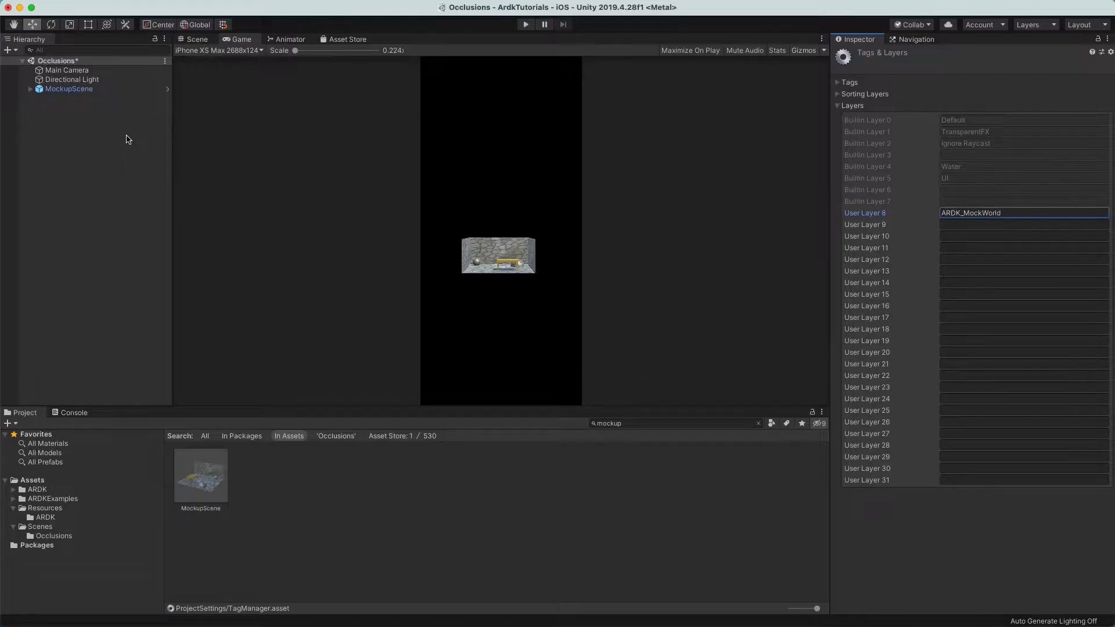
click(128, 139)
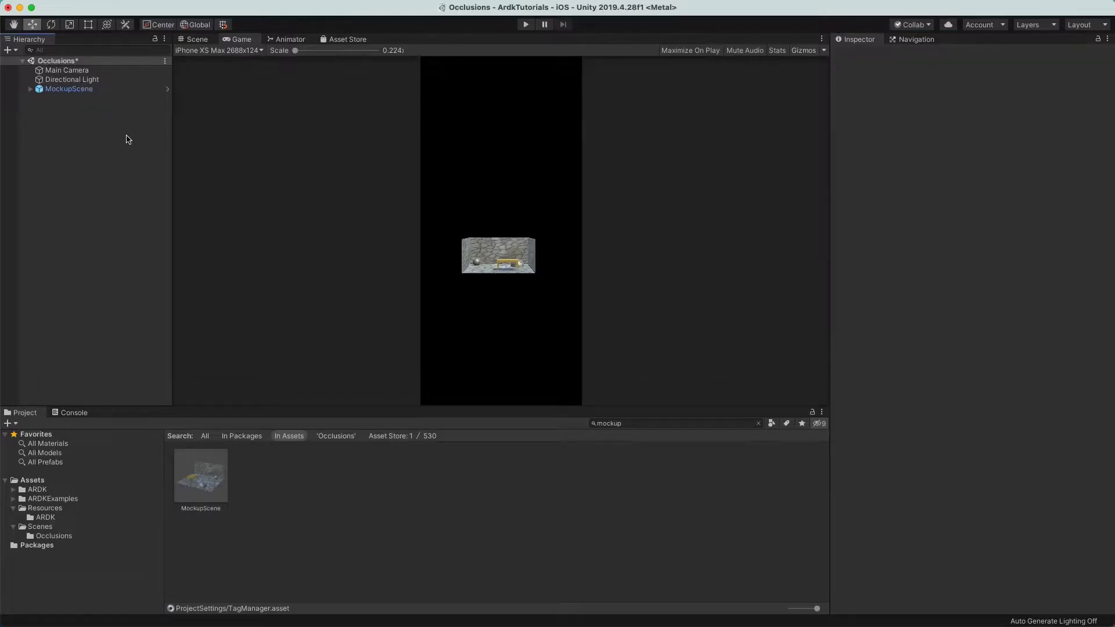
click(42, 90)
click(1082, 69)
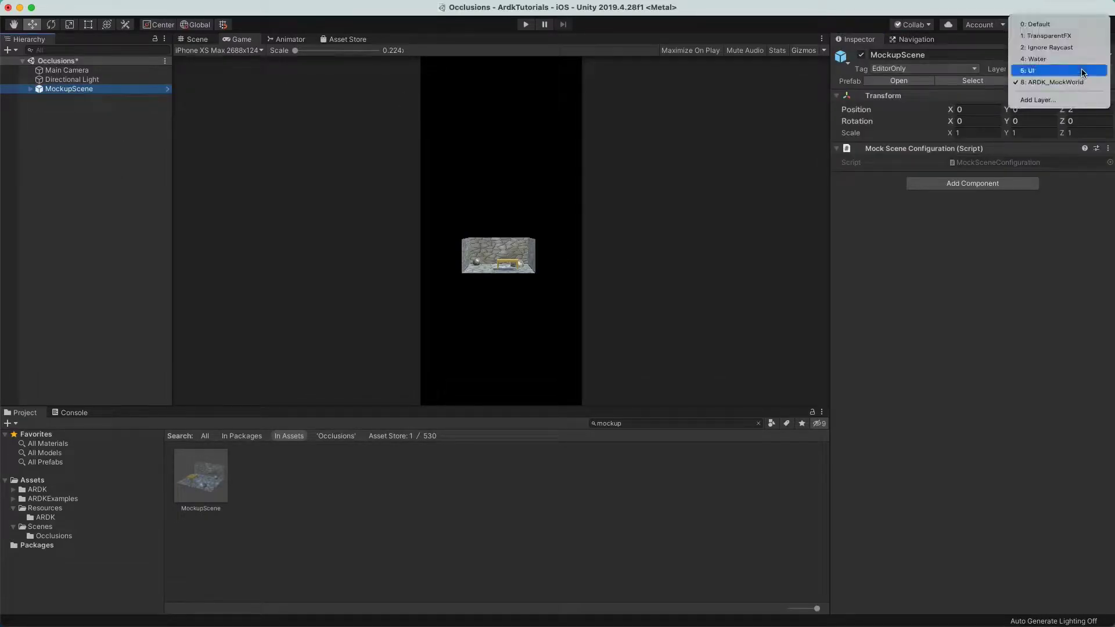
click(1082, 83)
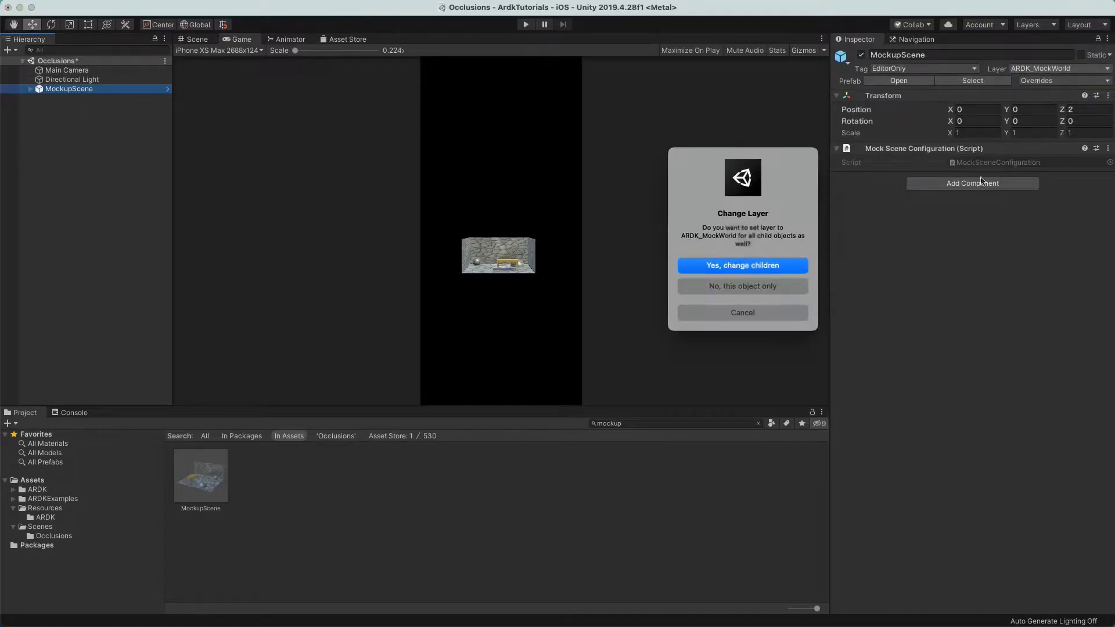
click(767, 266)
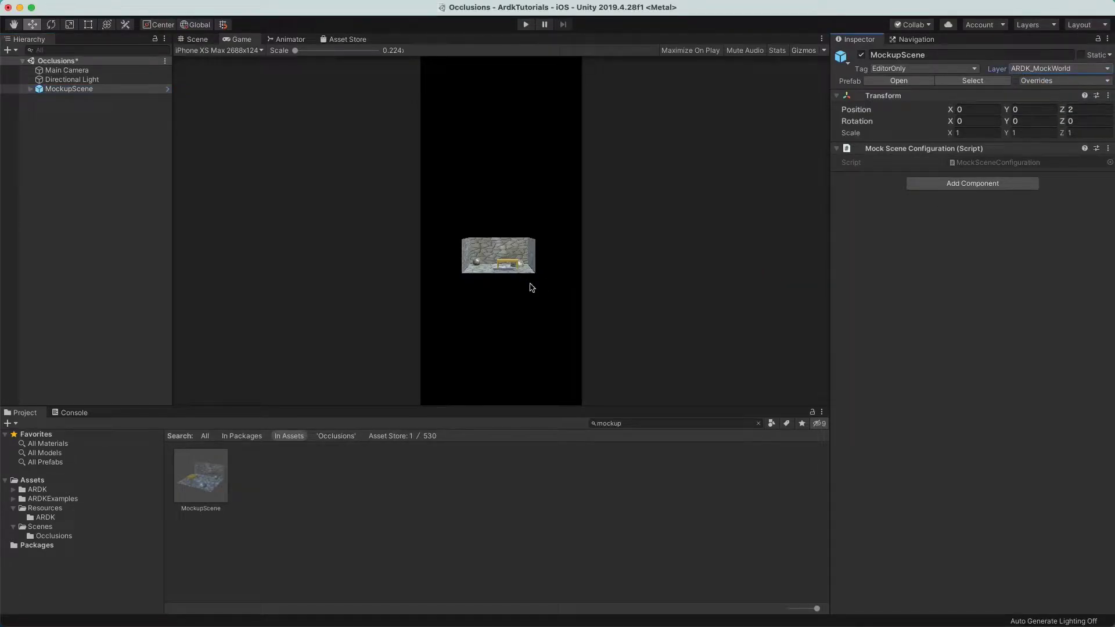
Verify the Sphere child is on ARDK_MockWorld, collapse MockupScene, and select Main Camera
click(30, 89)
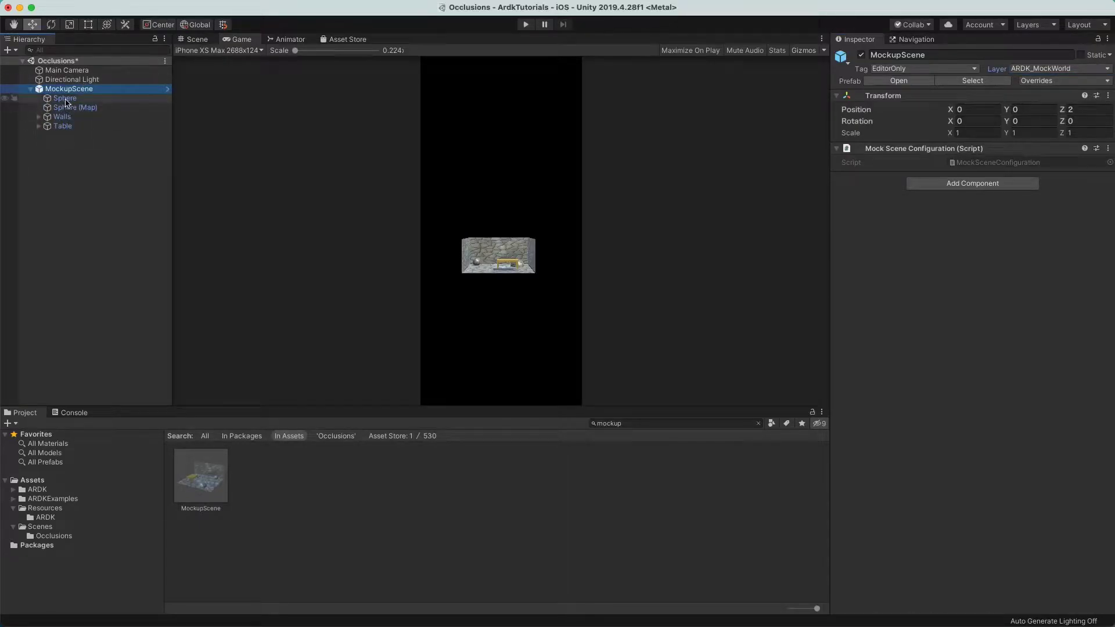
click(64, 98)
click(99, 89)
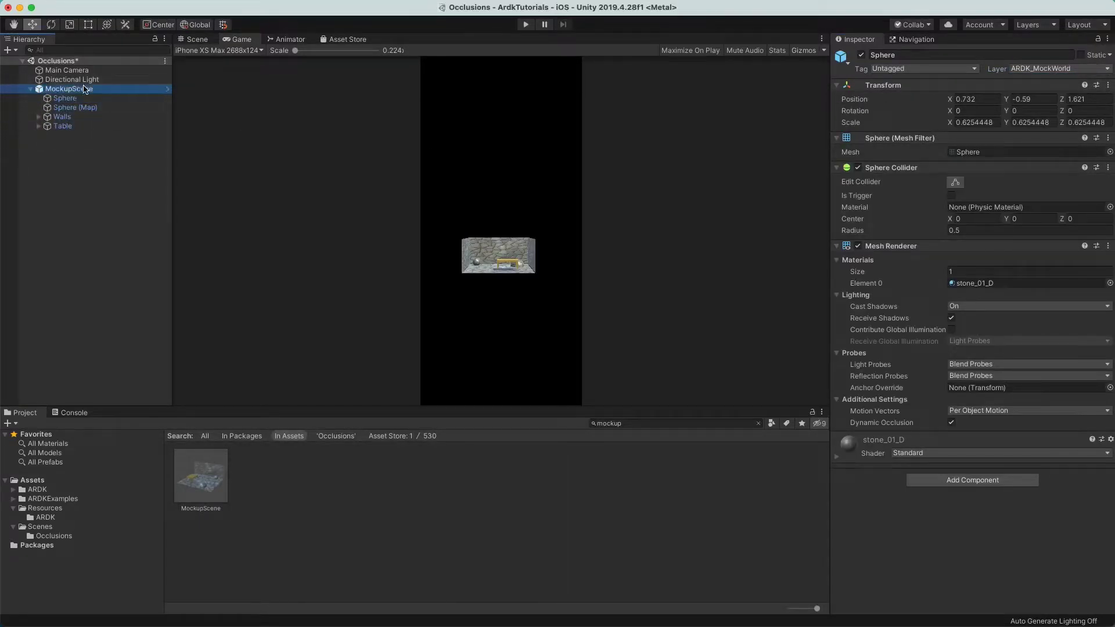
click(31, 90)
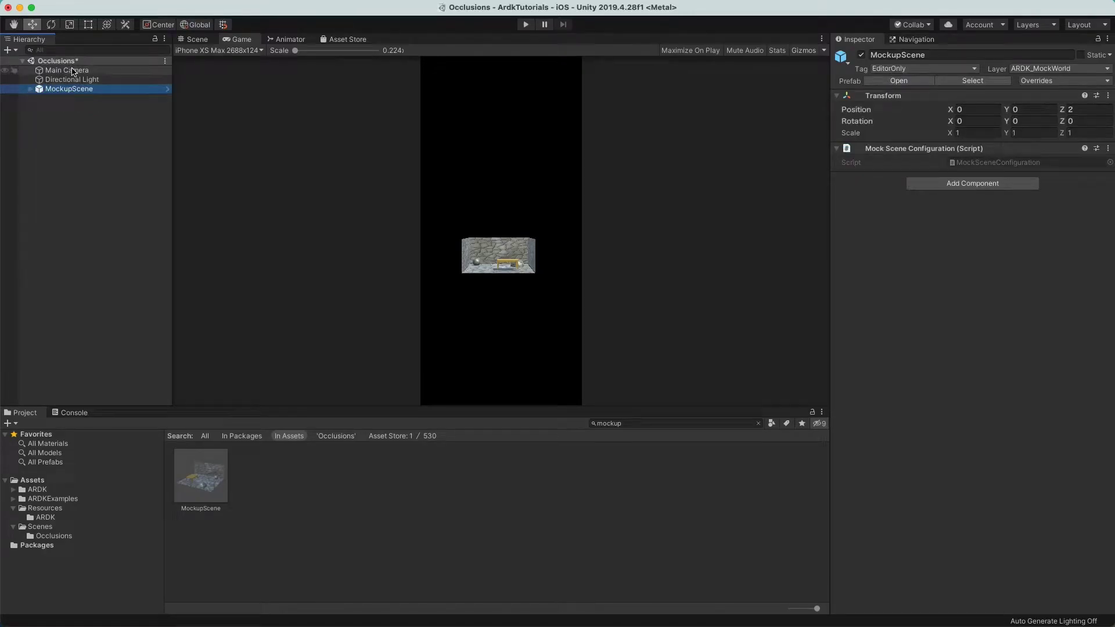
click(72, 71)
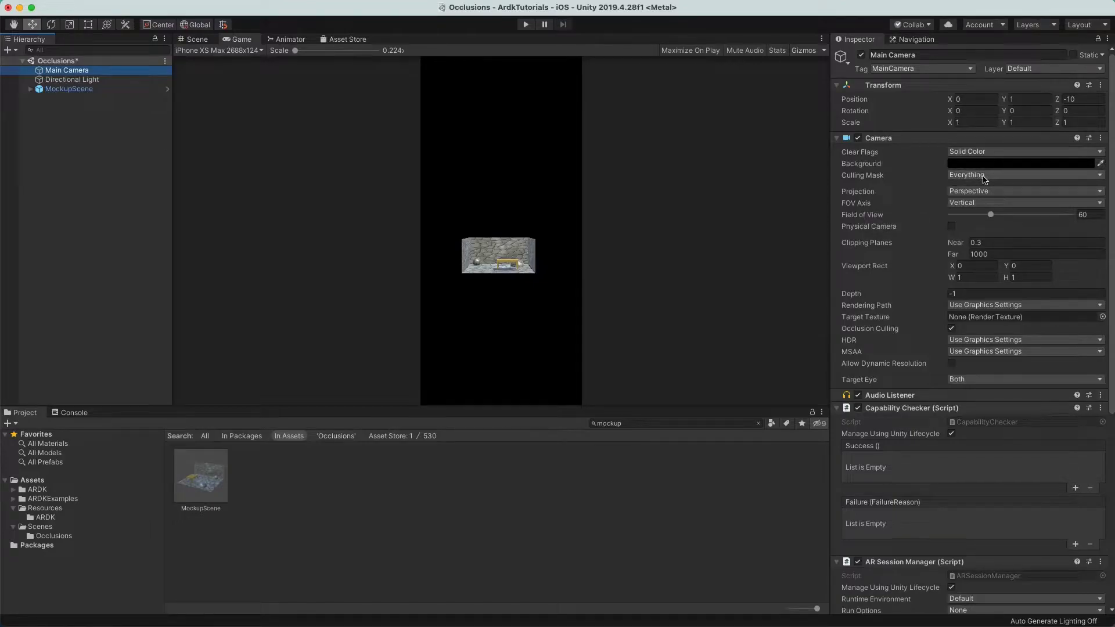
Exclude ARDK_MockWorld from the Main Camera's Culling Mask and enter Play mode with Cmd+P
click(983, 175)
click(987, 269)
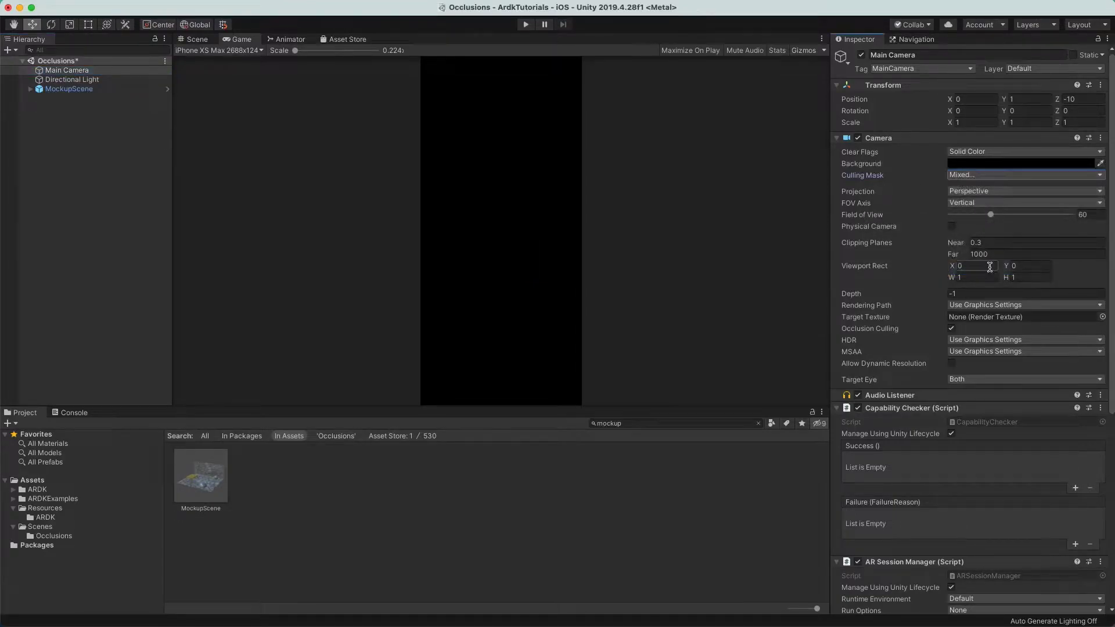
key(super+p)
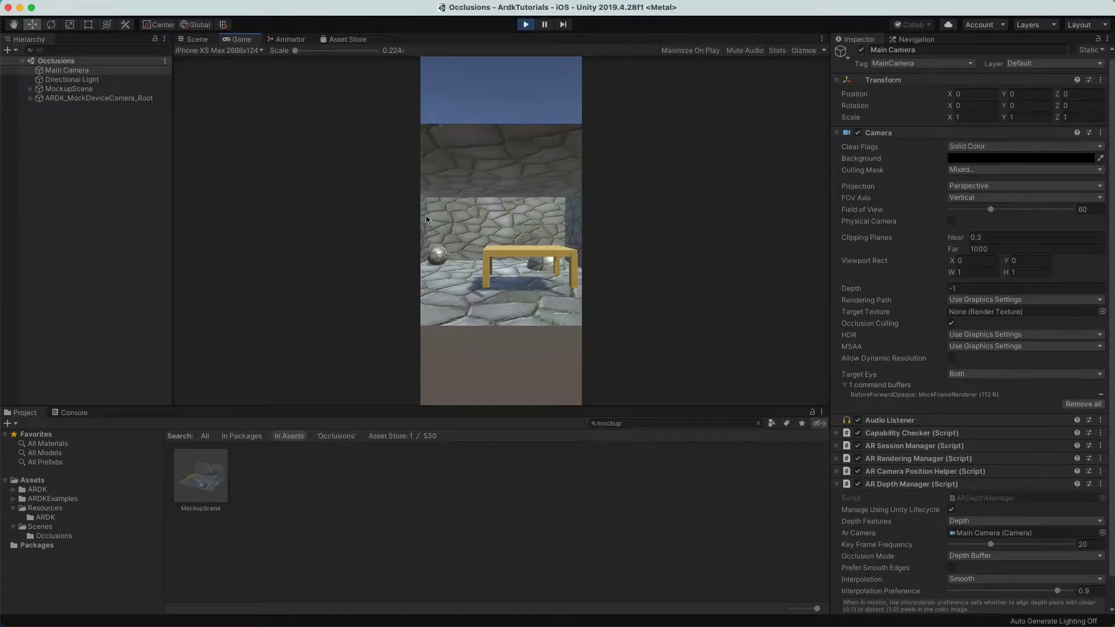
Look toward the floor and the stone wall in the Game view, then stop Play mode
right_drag(497, 275, 412, 289)
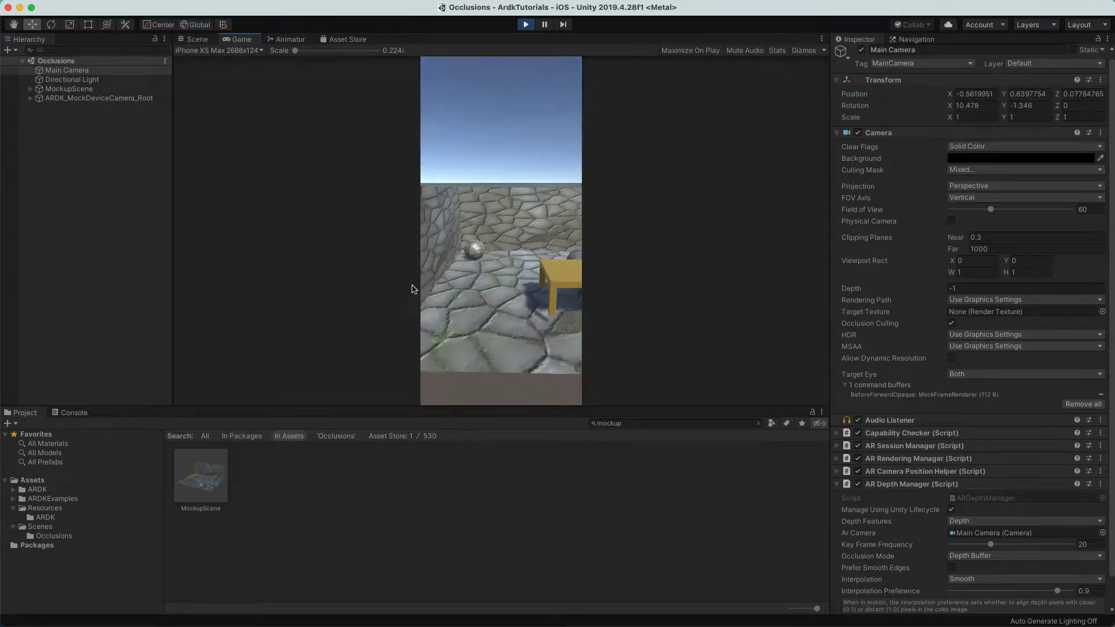
right_drag(499, 287, 507, 137)
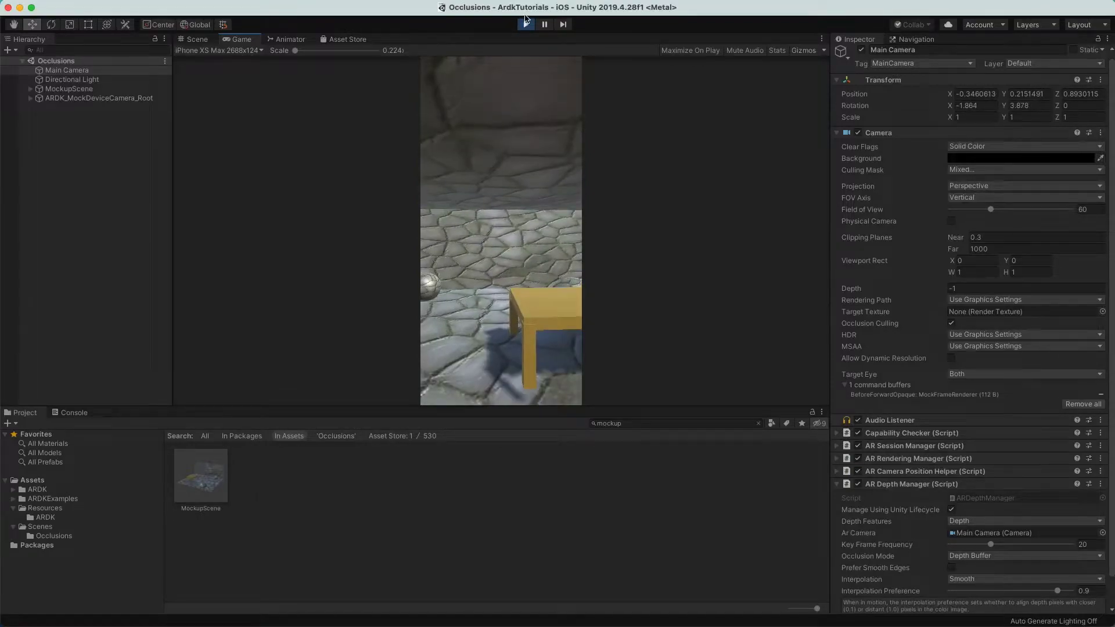
click(526, 25)
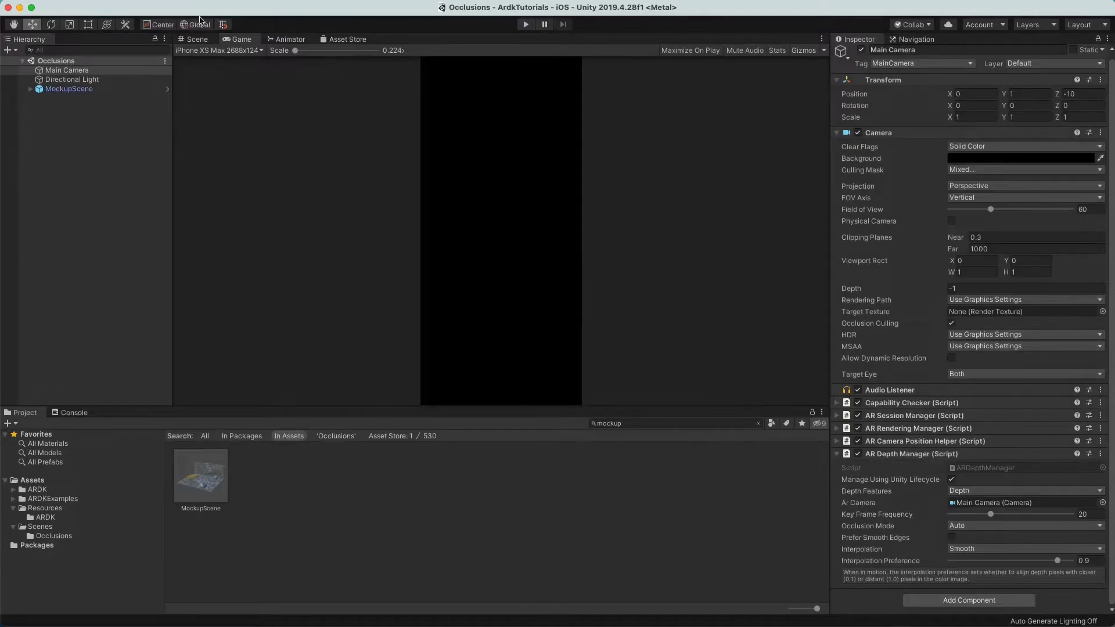
Return to the Scene view and zoom and pan until the mock room is framed
click(200, 40)
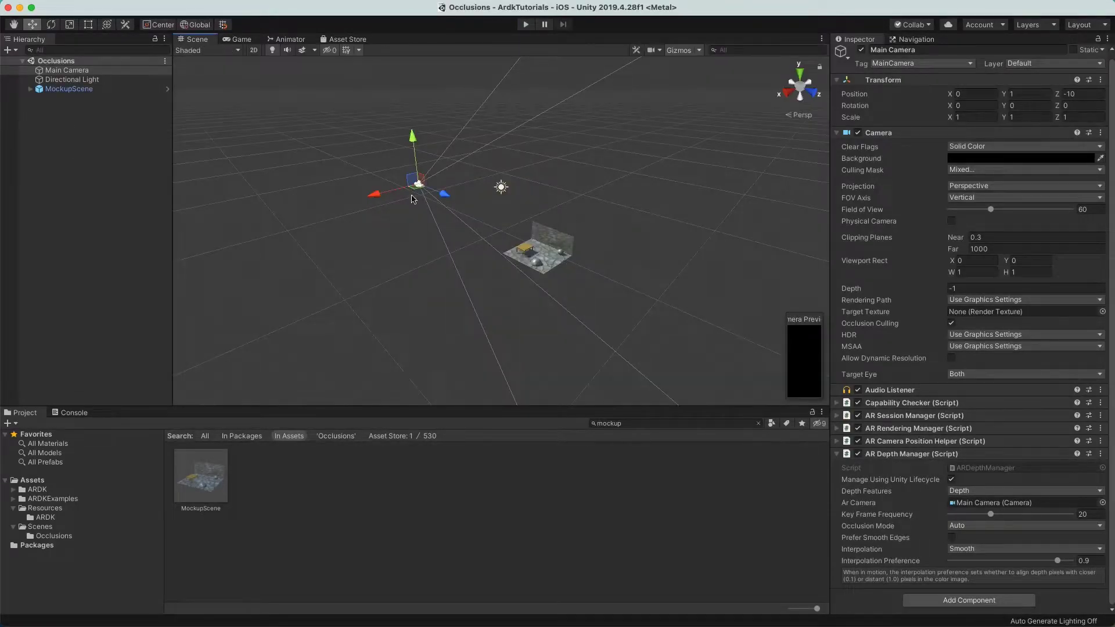
scroll(636, 275, up, 6)
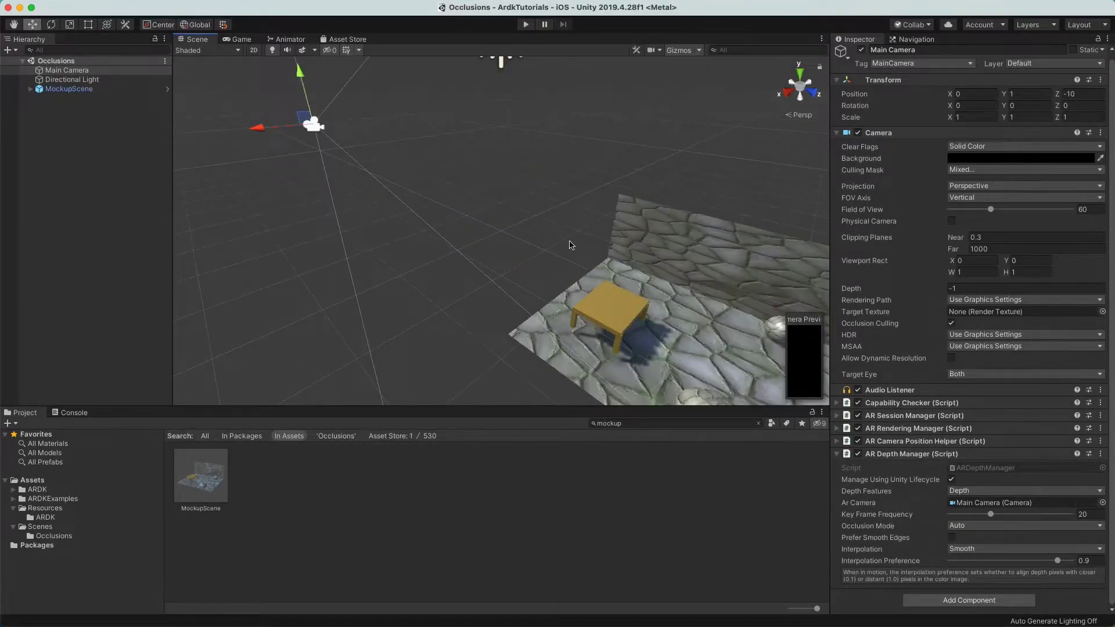
scroll(491, 158, down, 3)
scroll(490, 158, up, 3)
middle_drag(491, 157, 478, 136)
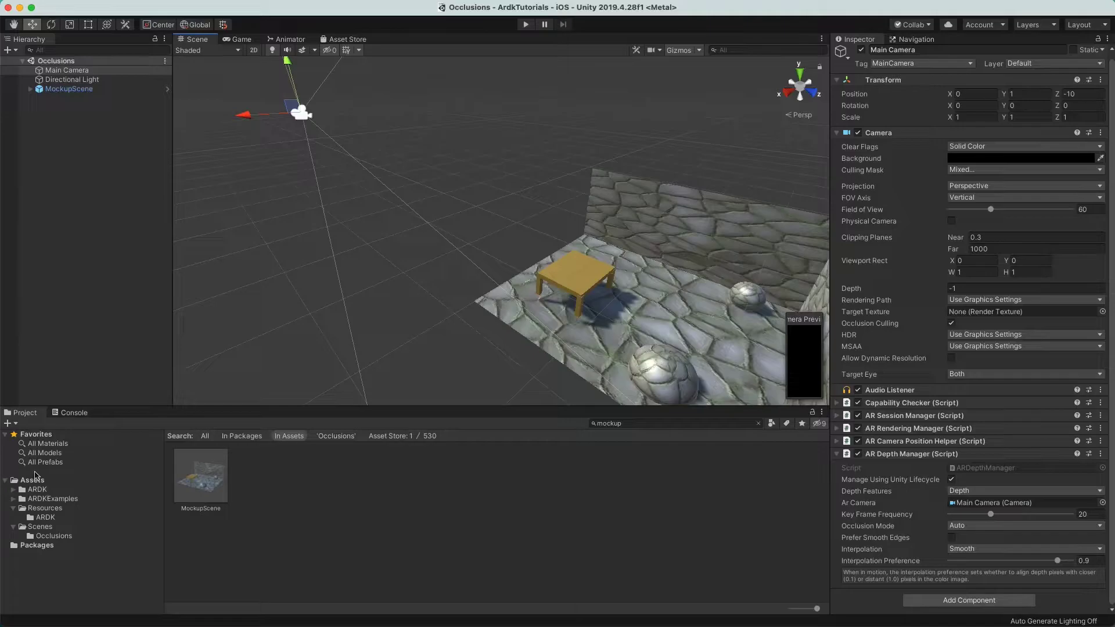
click(642, 424)
Find the Yeti prefab, add it to the scene, and move it behind the table, shifted along X
text(yeti)
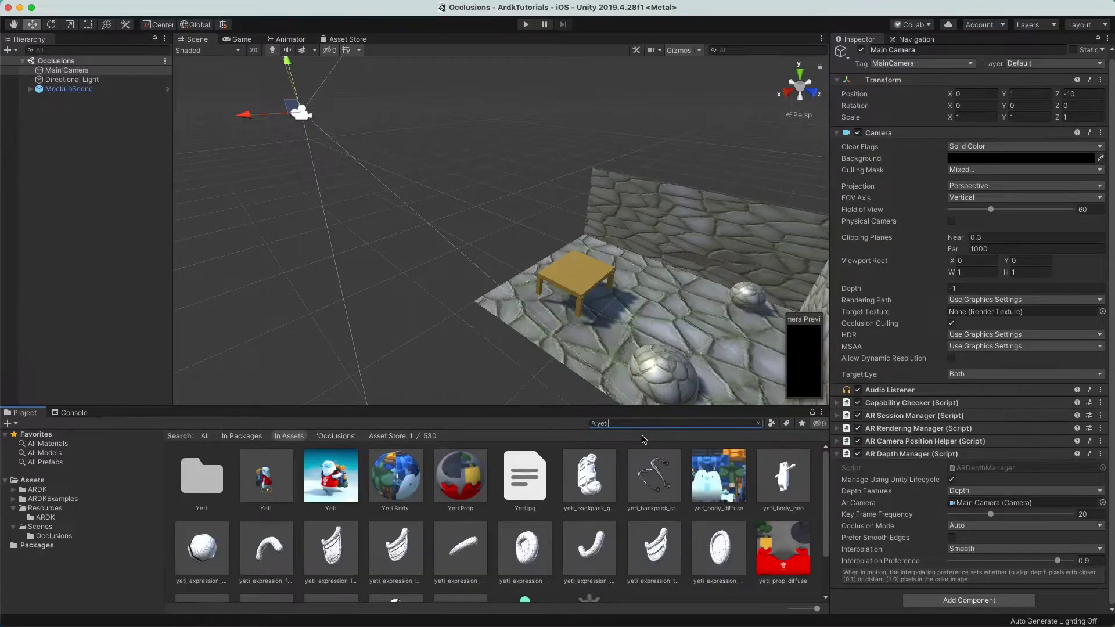
click(270, 486)
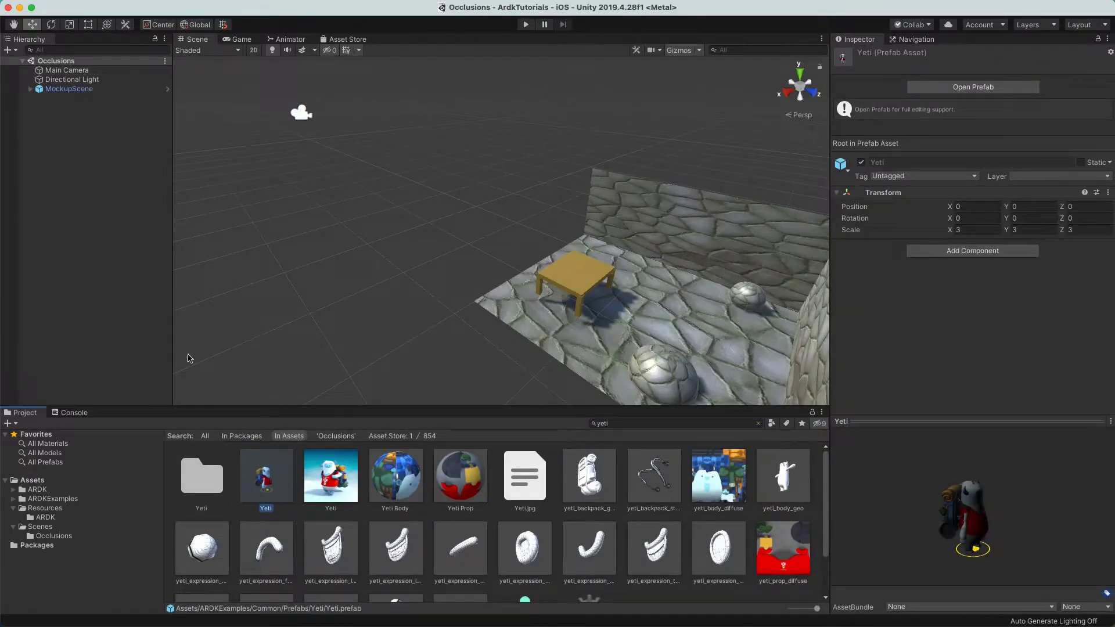
drag(271, 483, 115, 322)
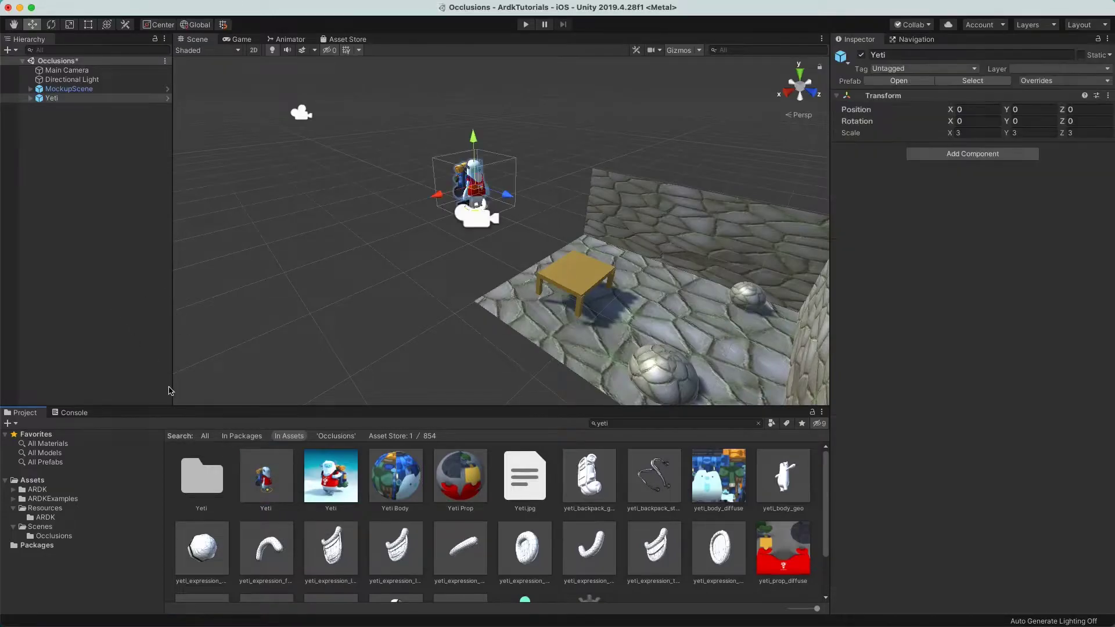
drag(506, 195, 690, 212)
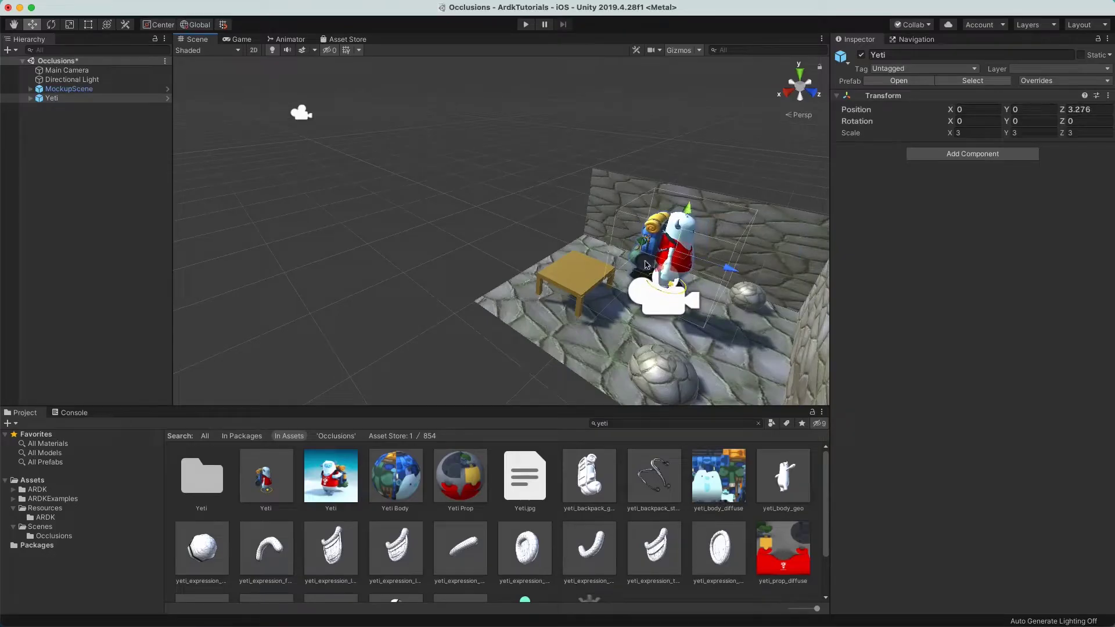
scroll(676, 287, up, 1)
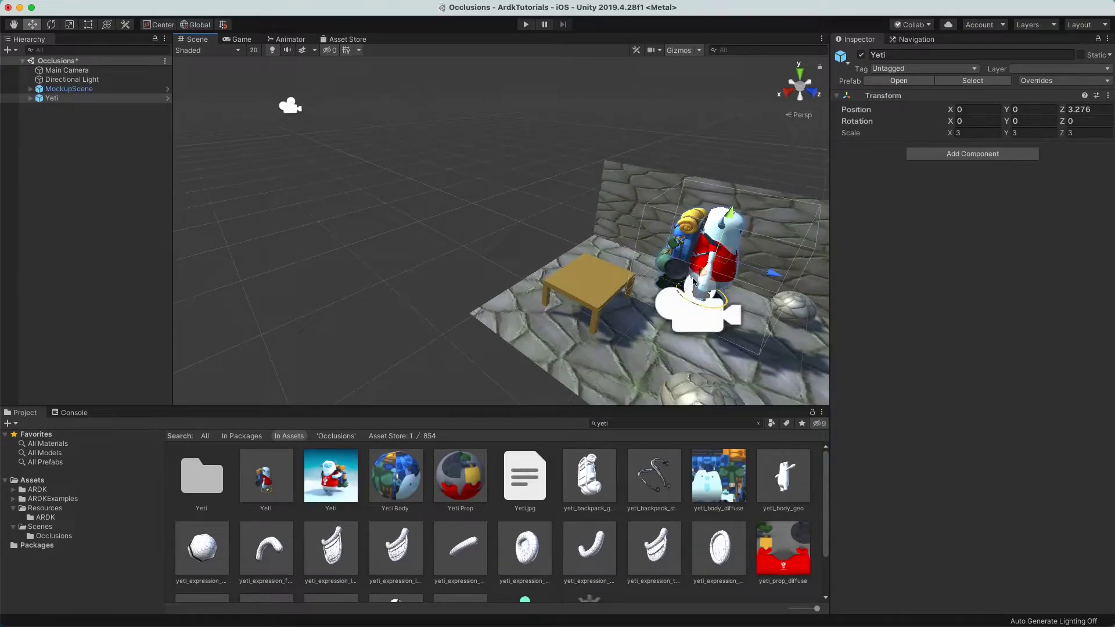
drag(698, 278, 682, 312)
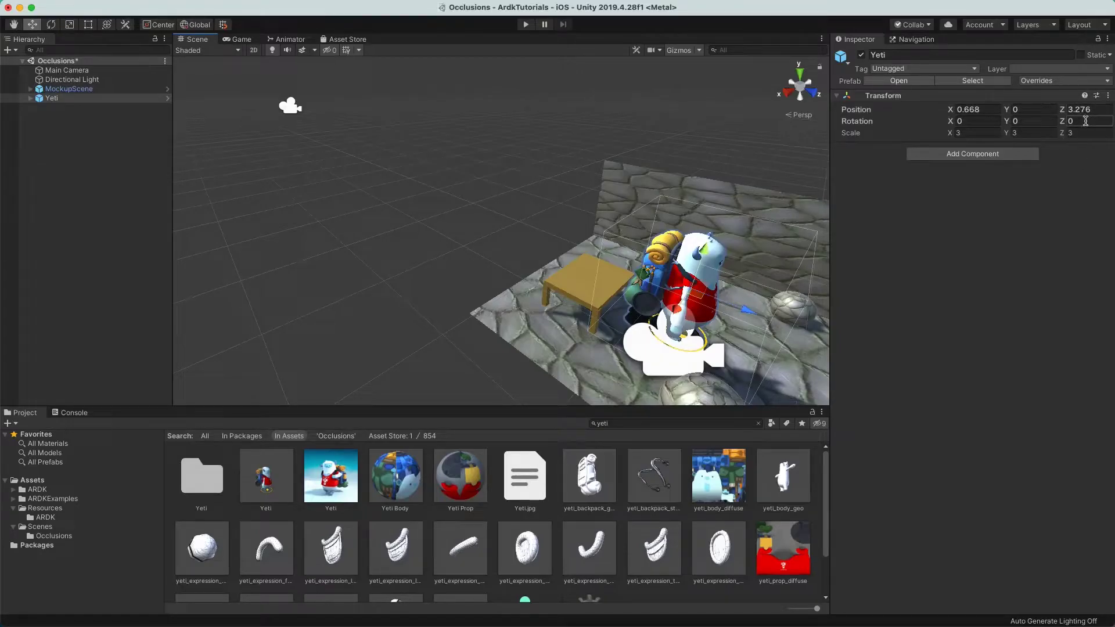
Rotate the Yeti 180° on Y, set it and its children to the Default layer, then lower it onto the floor
click(1033, 123)
text(180)
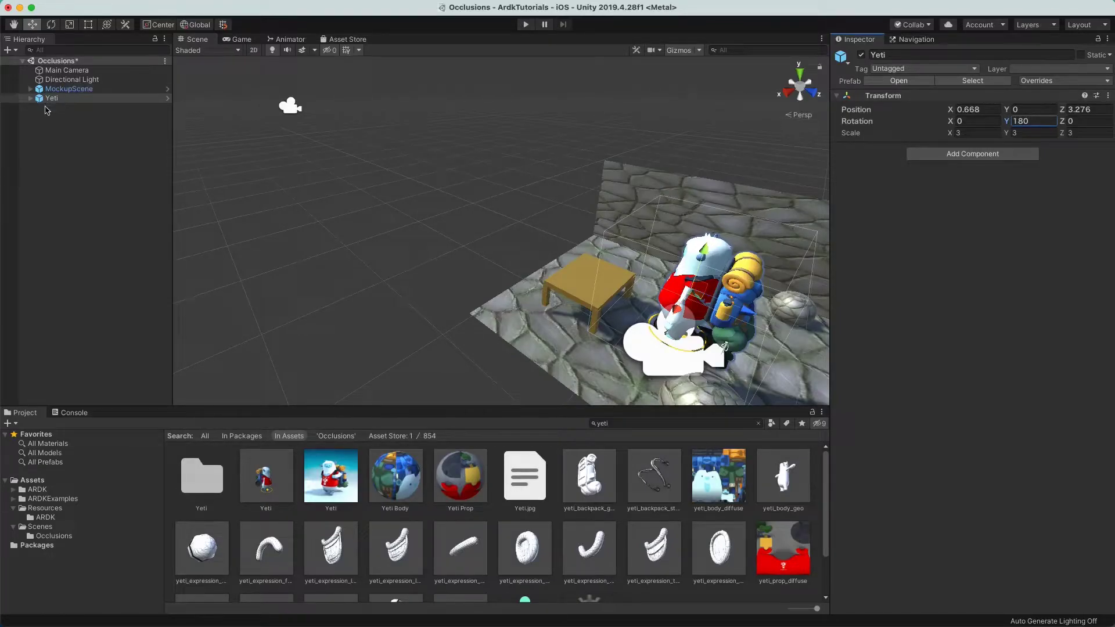
click(1093, 73)
click(1075, 16)
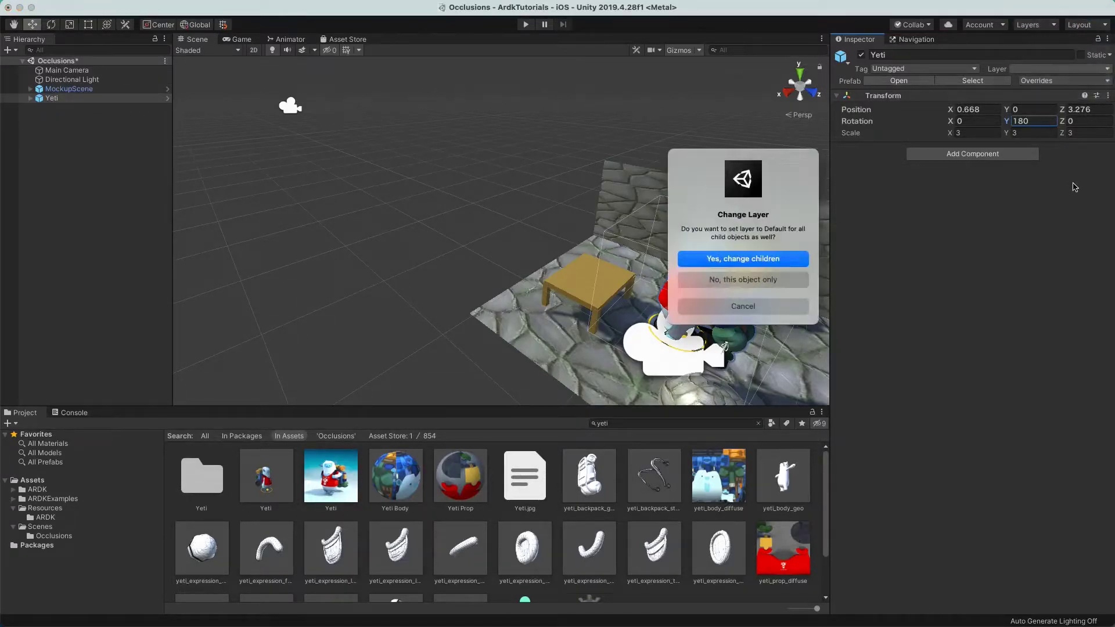
click(754, 266)
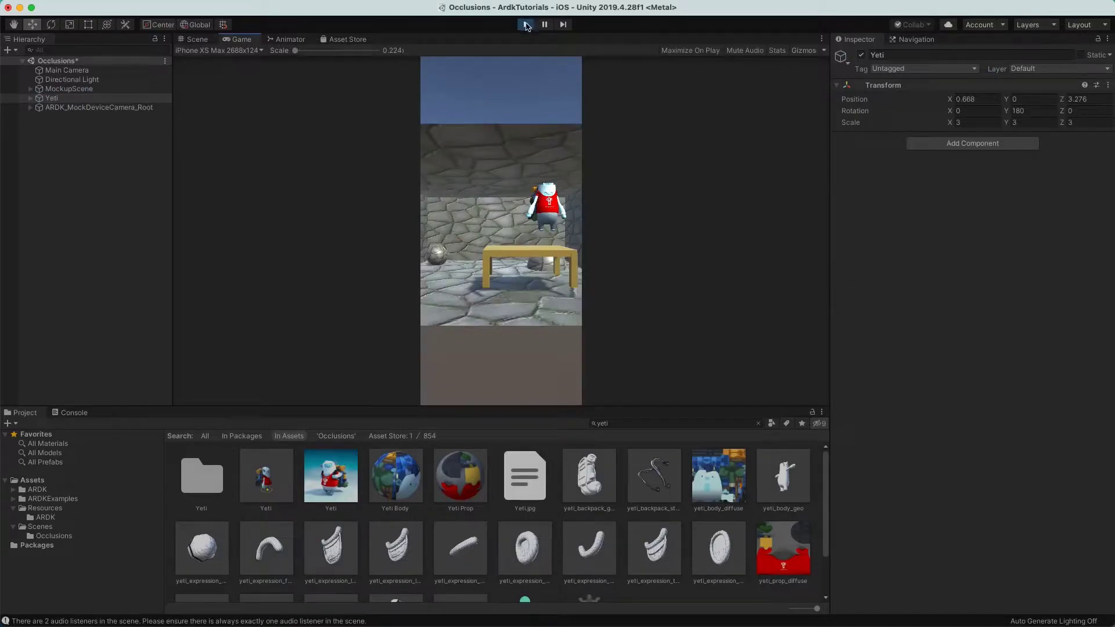
click(526, 25)
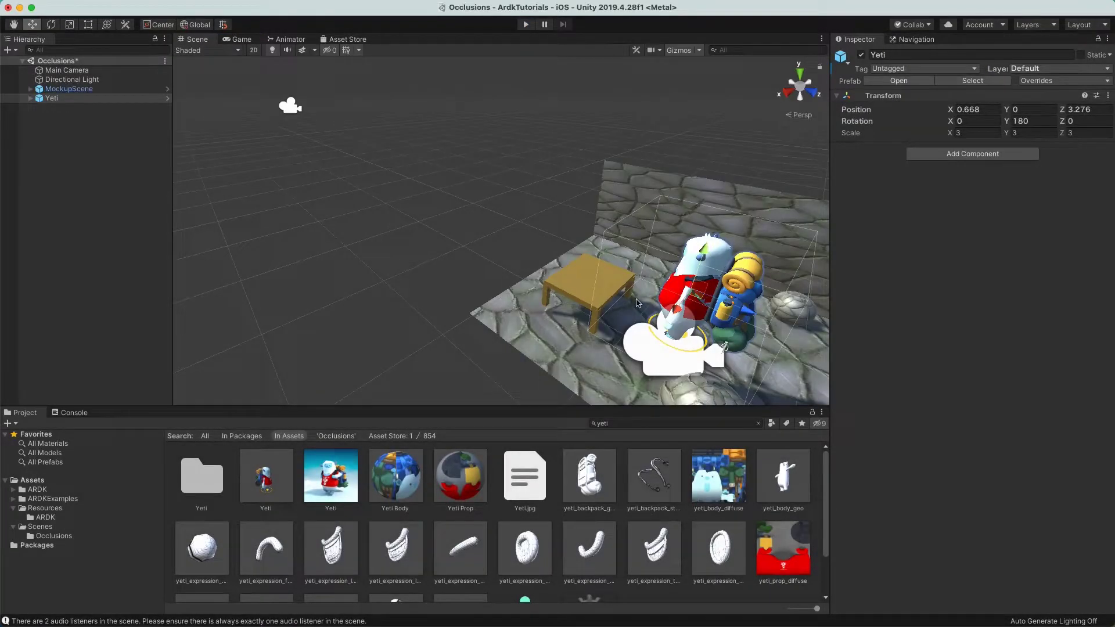
drag(702, 254, 704, 303)
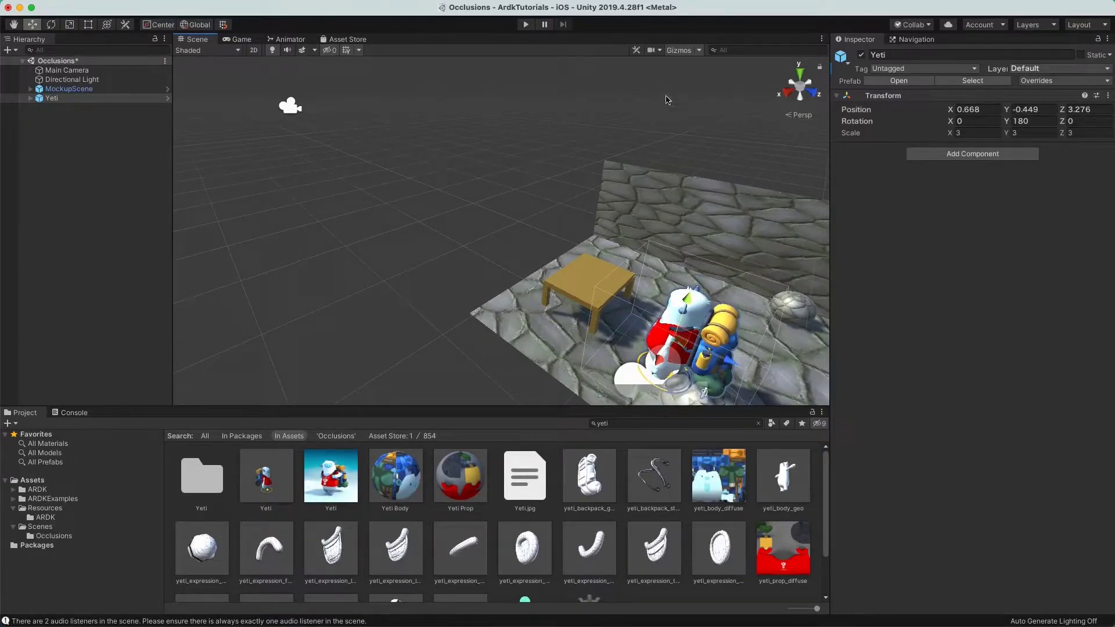
click(526, 24)
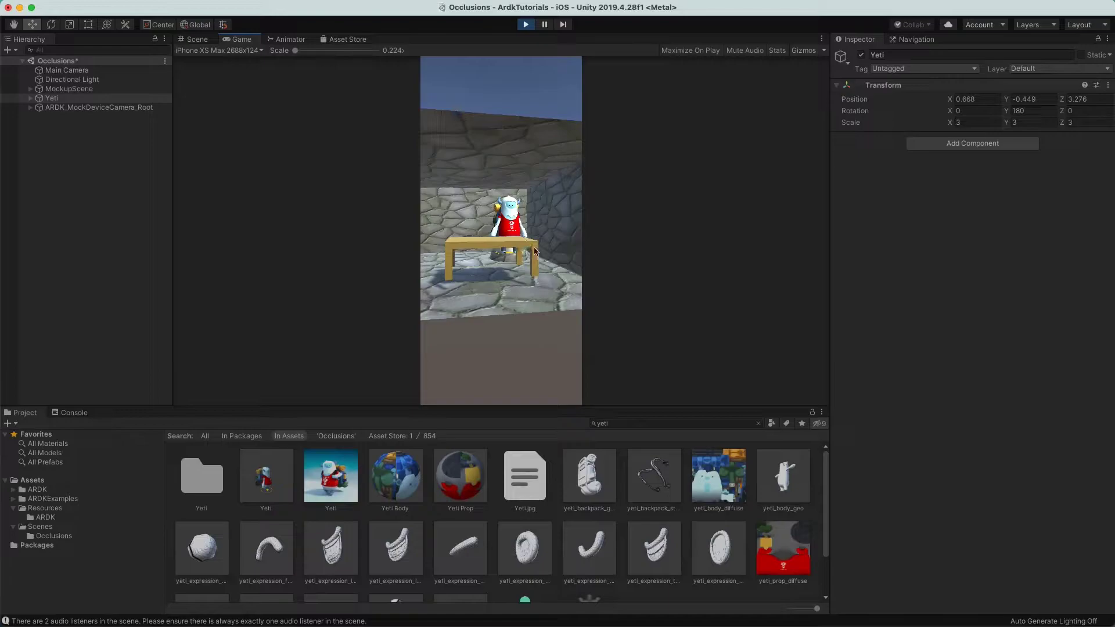
right_drag(536, 260, 523, 198)
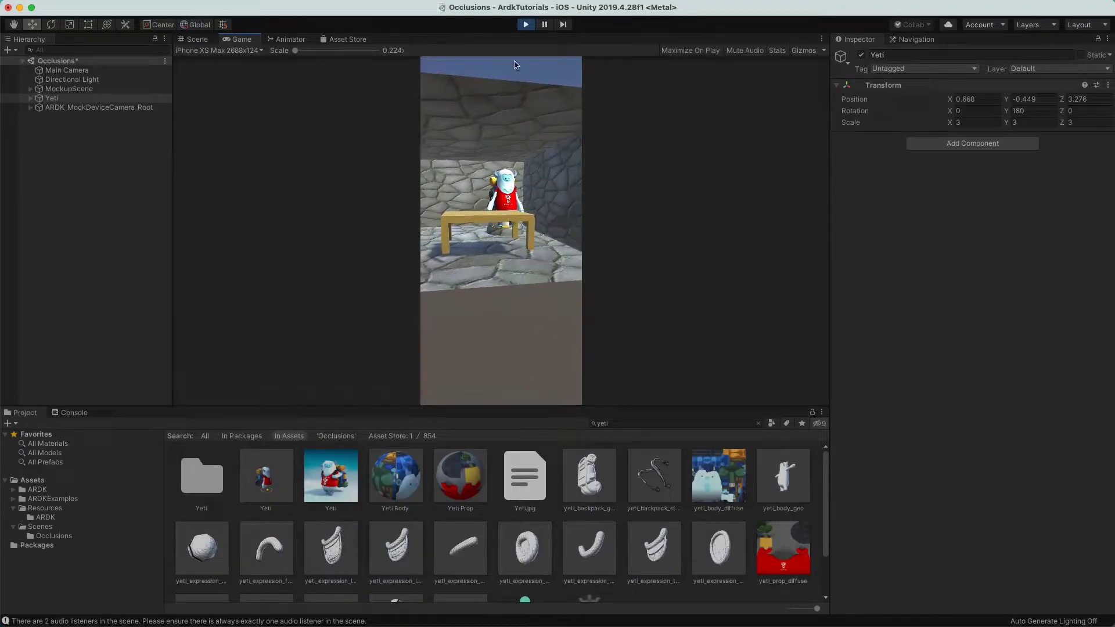
click(525, 24)
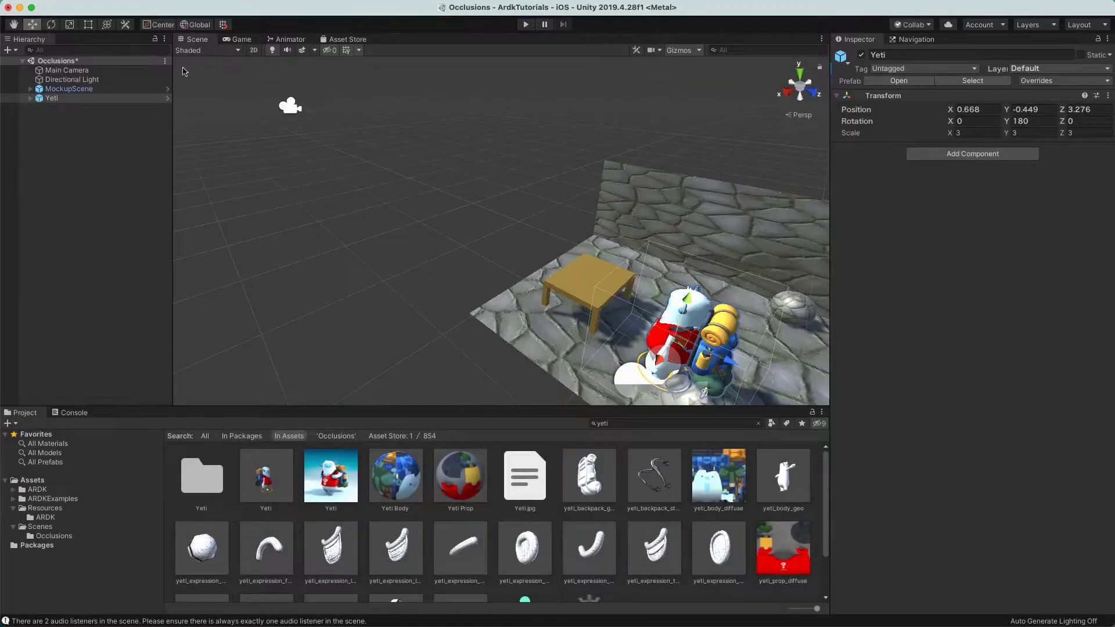
On the Main Camera, open the Occlusion Mode dropdown in the AR Depth Manager component
click(84, 71)
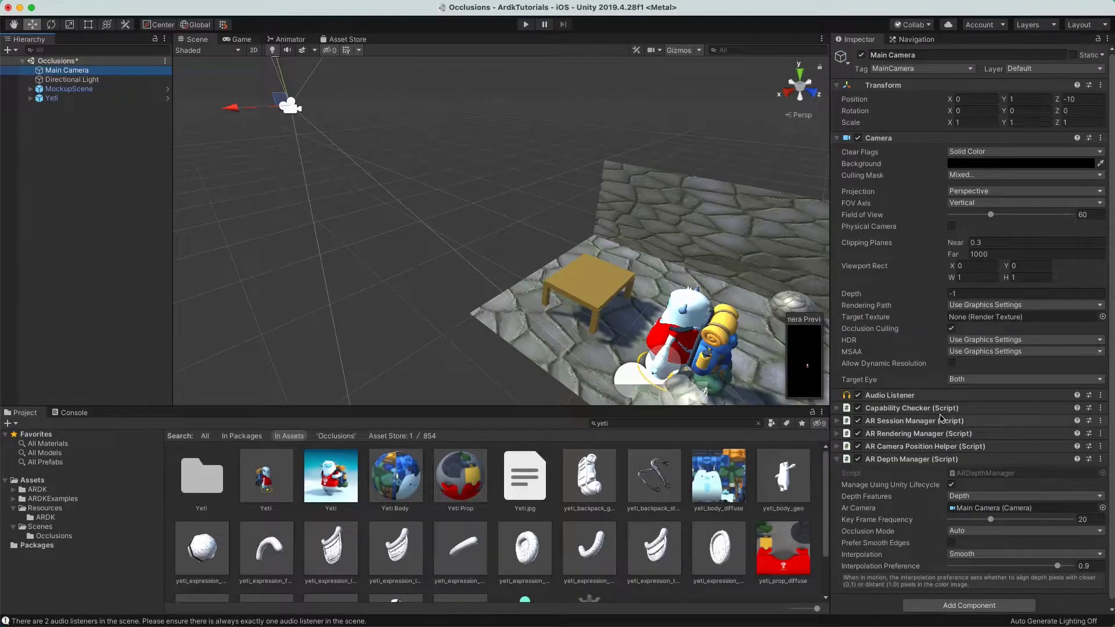
scroll(942, 416, down, 1)
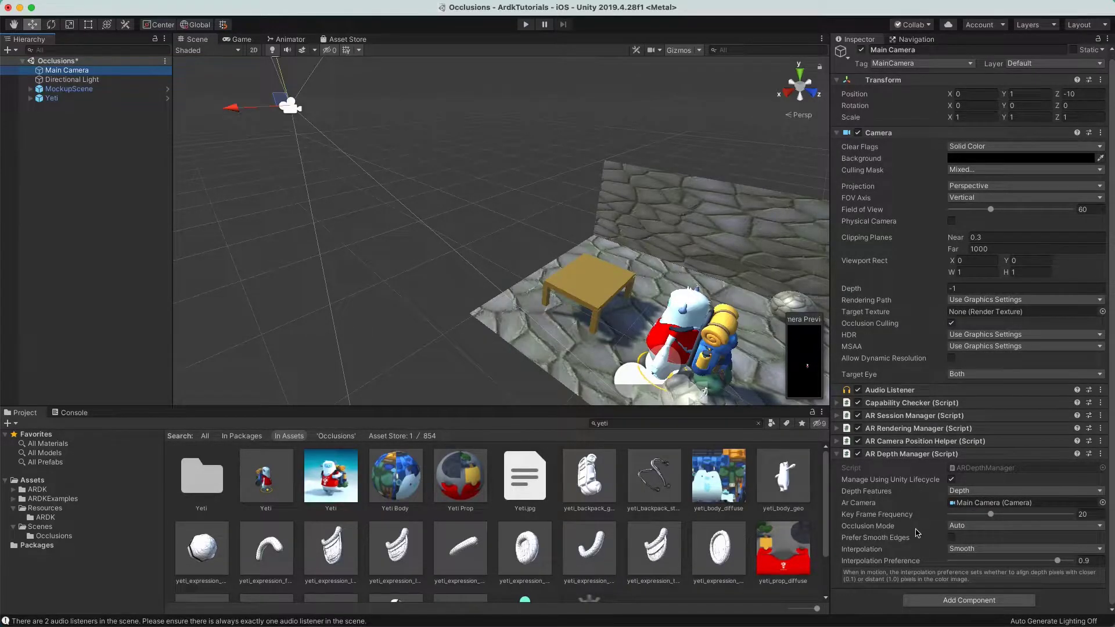
click(973, 528)
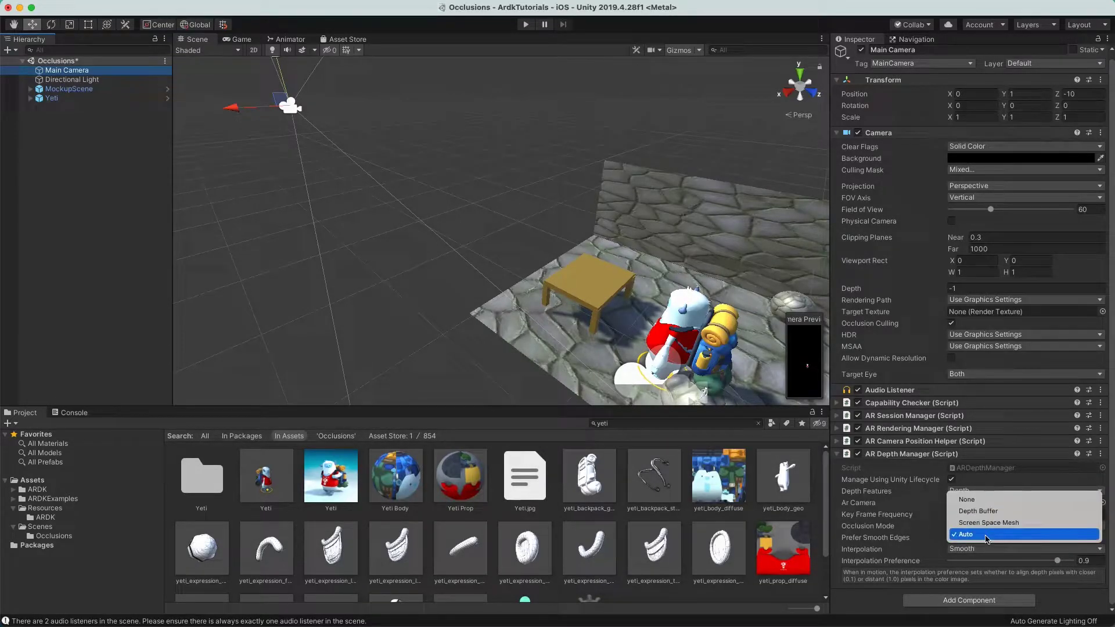